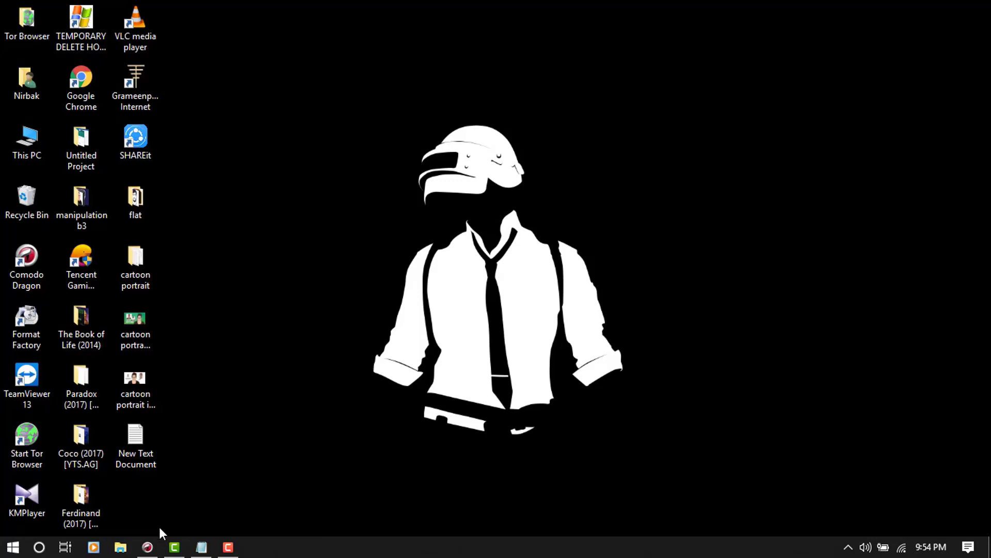
Switch to the Comodo Dragon browser and examine the Fiverr gigs found for "cartoon portrait".
left_click(147, 547)
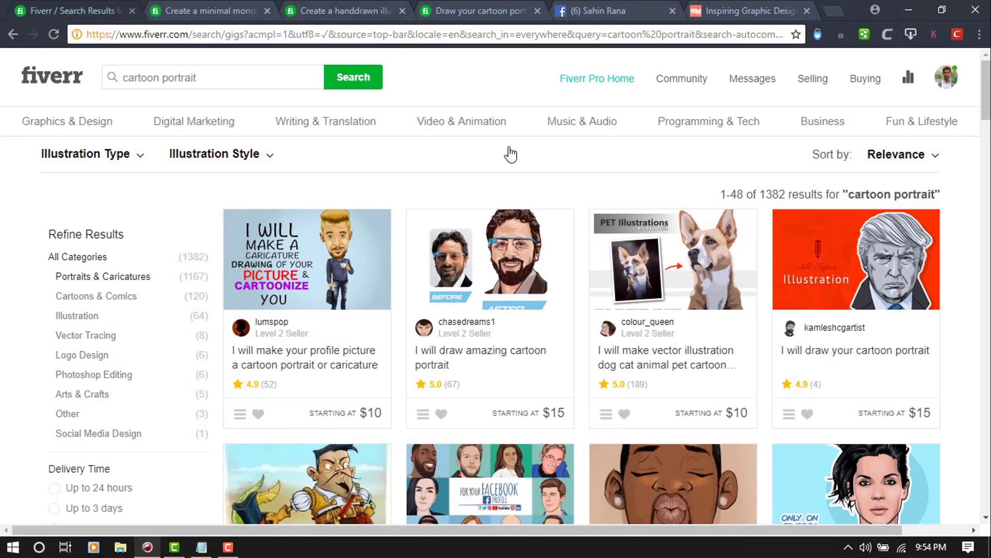
left_click(247, 73)
left_click(329, 186)
mouse_move(341, 124)
scroll(987, 110, "down", 5)
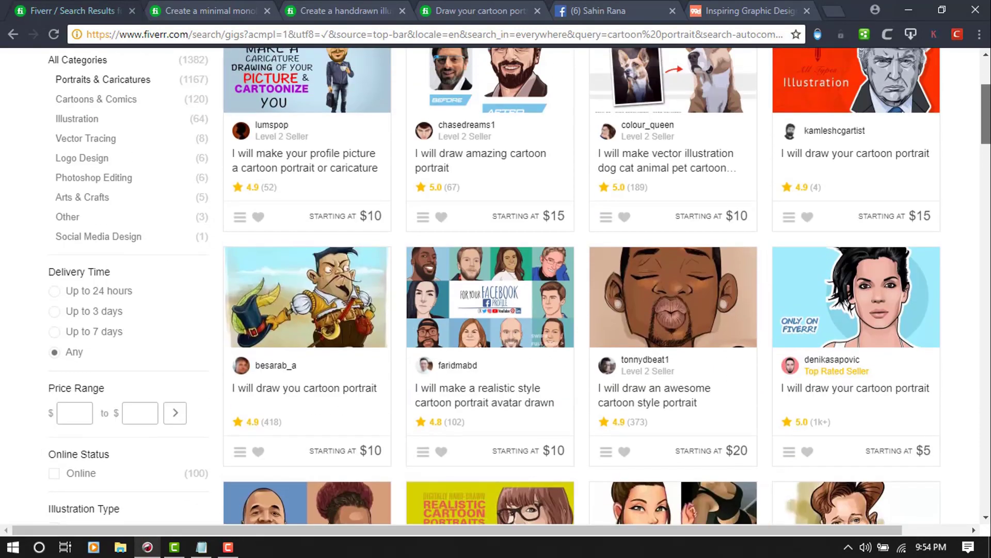
scroll(697, 166, "up", 2)
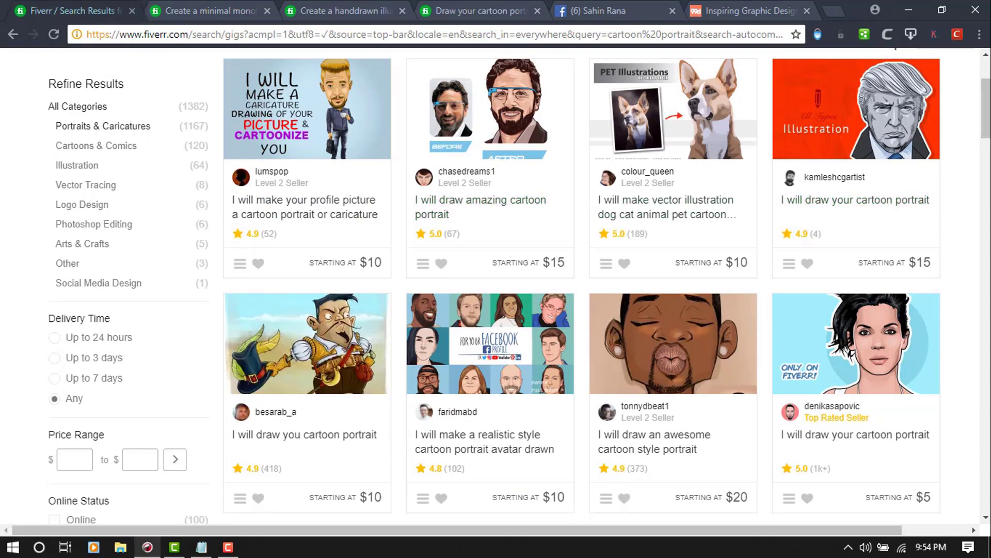
left_click_drag(986, 109, 986, 264)
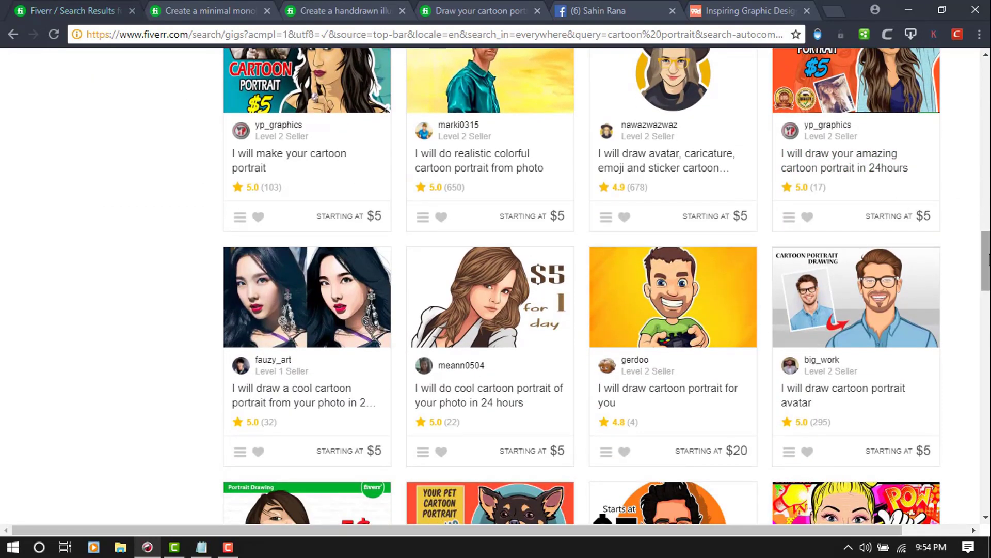
left_click_drag(989, 263, 989, 145)
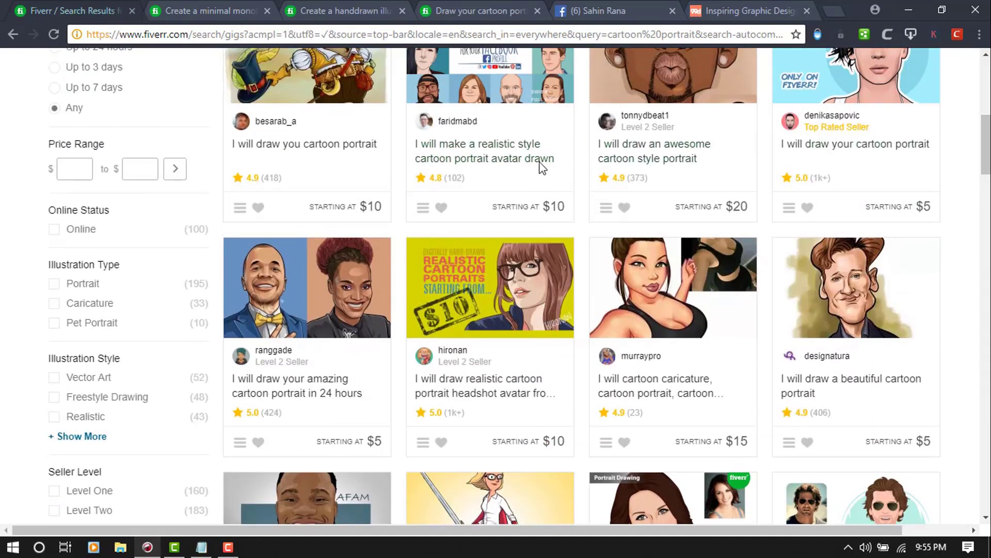
left_click_drag(983, 159, 913, 109)
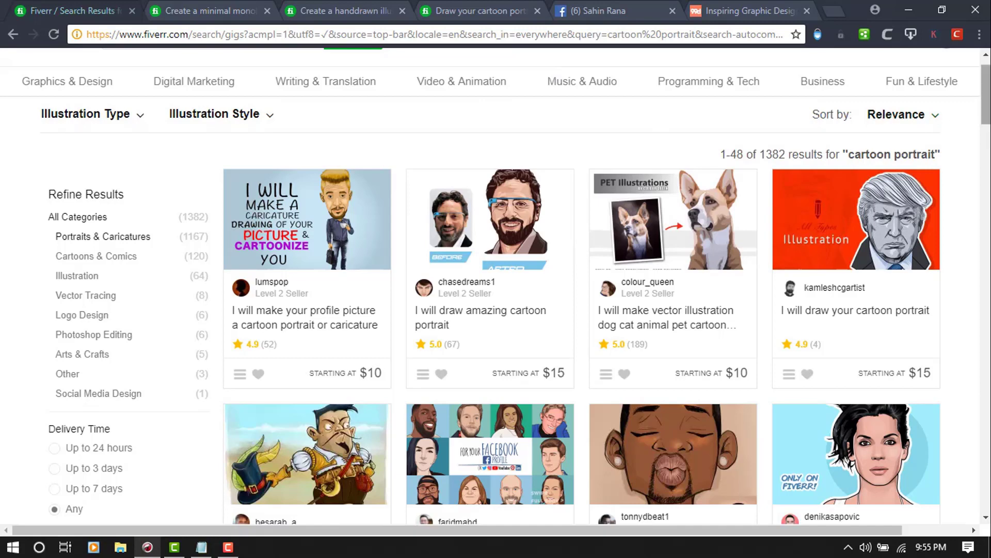
left_click_drag(985, 96, 985, 88)
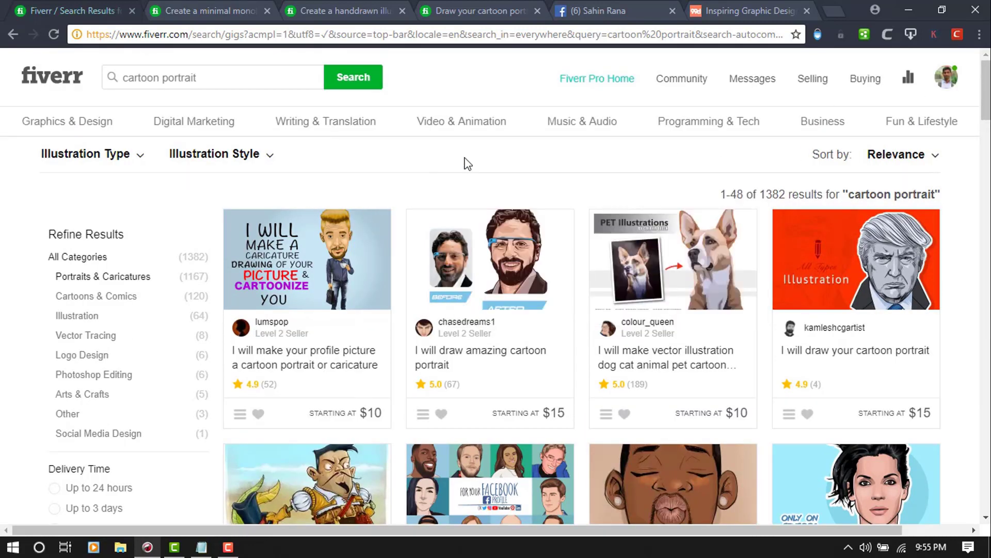
Check which sort orders are offered for the cartoon portrait search results.
mouse_move(937, 155)
left_click(933, 155)
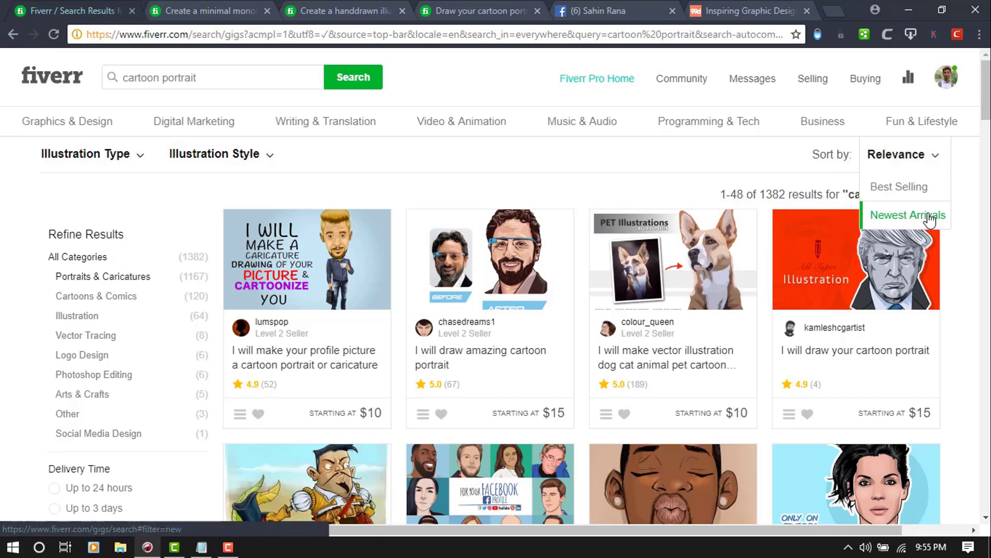
left_click(969, 159)
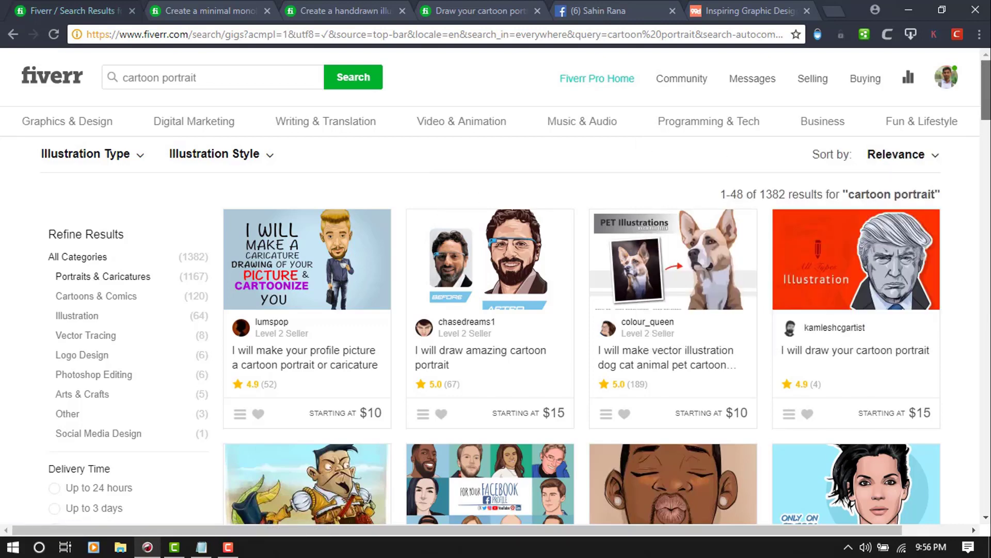
Look through the first page of cartoon portrait gigs as far as the page numbers.
left_click_drag(988, 107, 988, 423)
left_click_drag(963, 523, 965, 519)
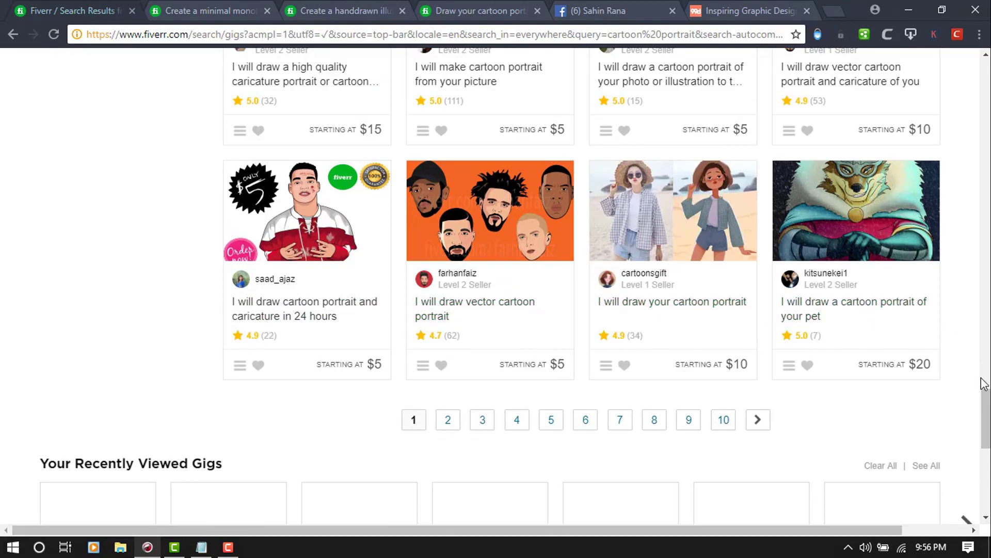
left_click_drag(983, 383, 984, 64)
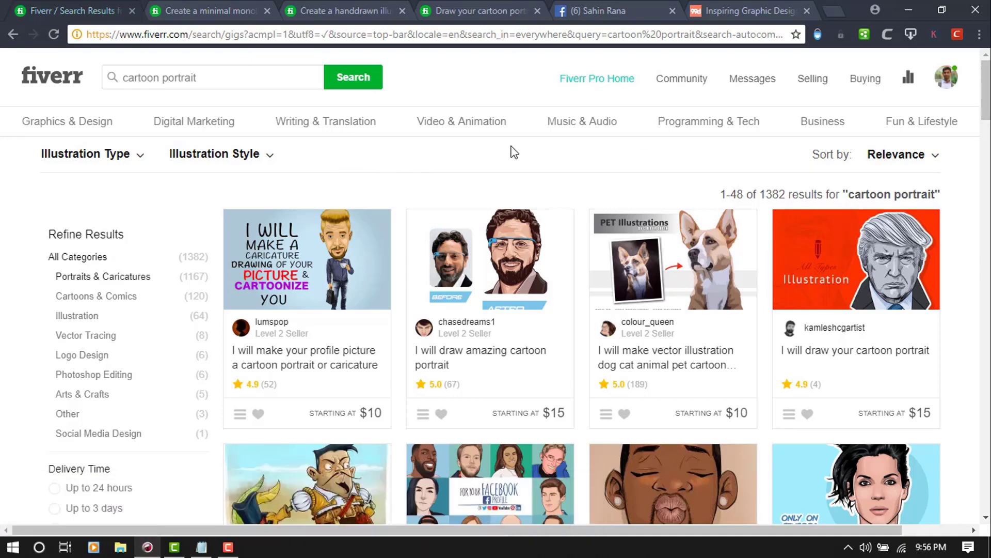
mouse_move(568, 126)
scroll(416, 160, "down", 5)
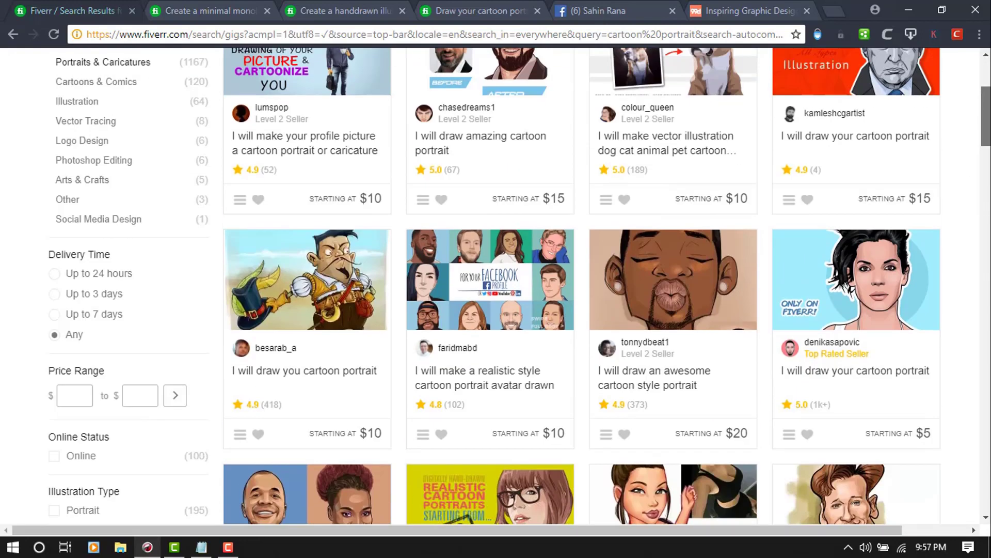
scroll(416, 160, "up", 5)
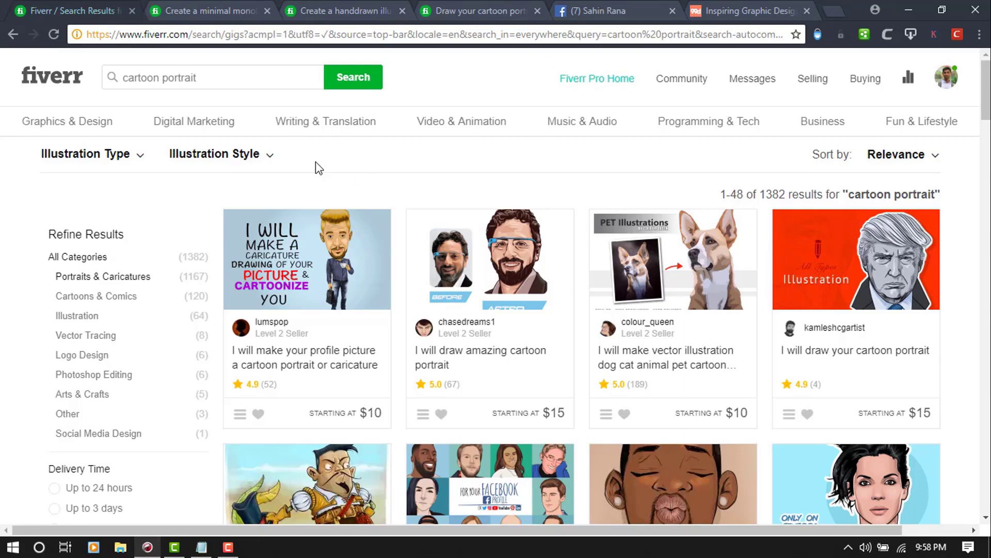
mouse_move(330, 122)
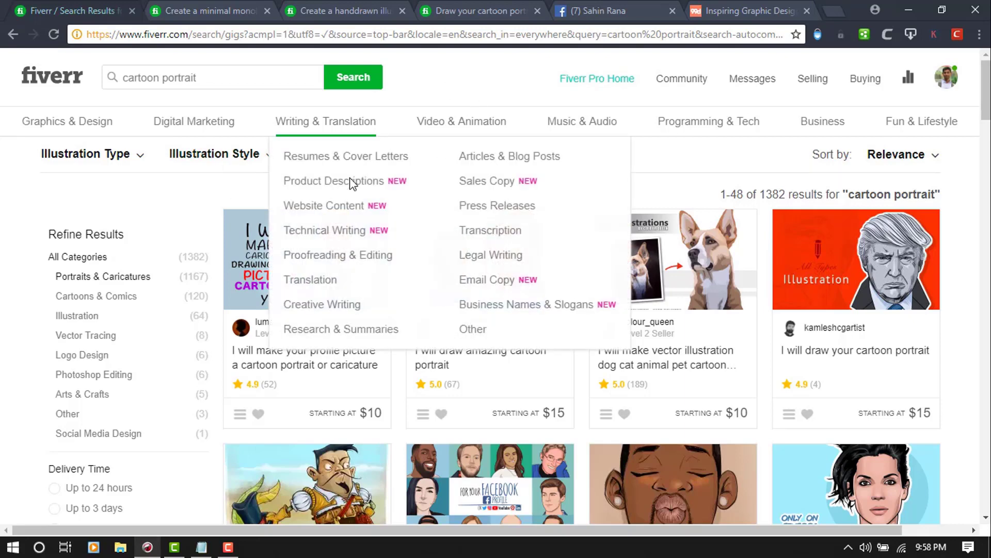
mouse_move(988, 114)
left_mouse_down()
mouse_move(987, 194)
mouse_move(988, 114)
left_mouse_up()
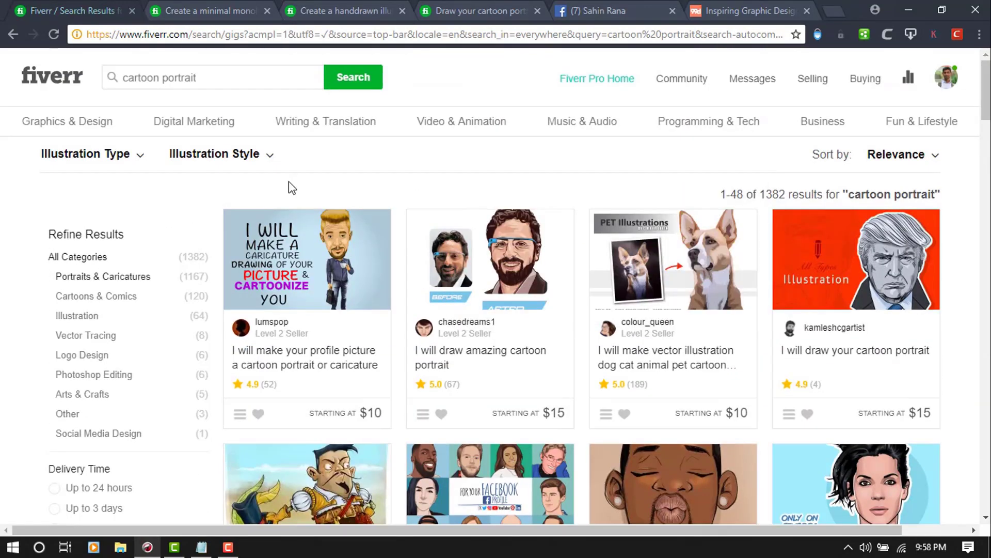
mouse_move(987, 109)
left_mouse_down()
mouse_move(987, 217)
mouse_move(987, 110)
left_mouse_up()
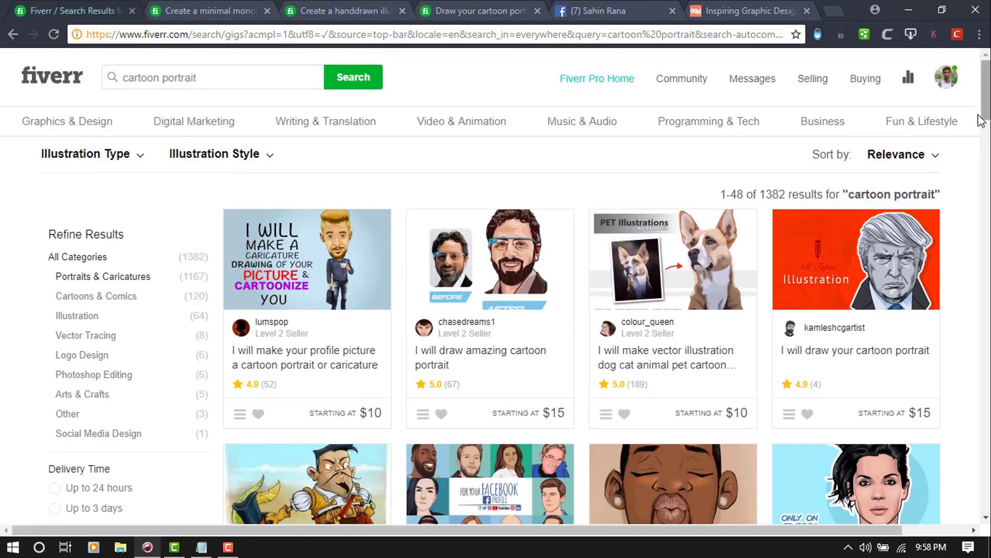
left_click_drag(988, 95, 467, 174)
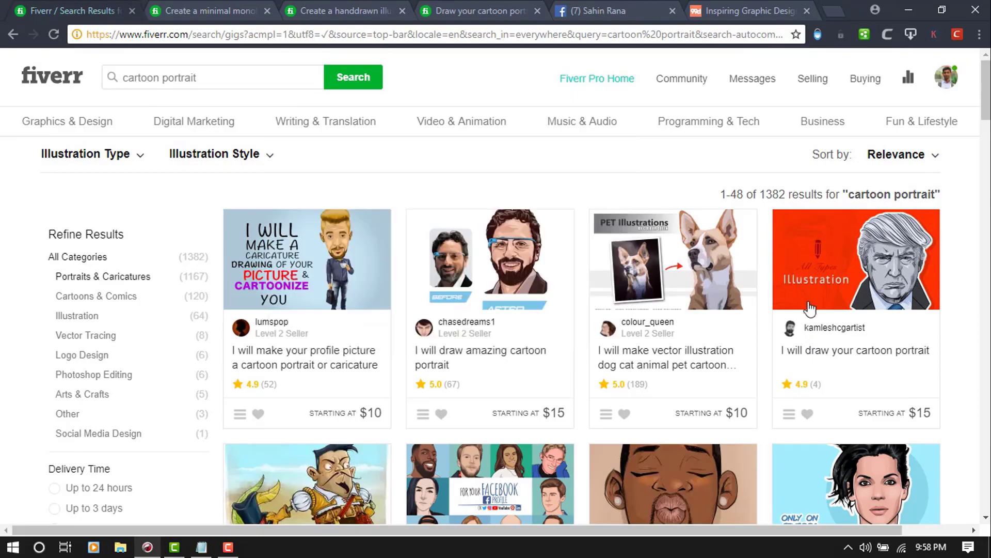
Skim the thumbnails, titles and starting prices of the competing cartoon portrait gigs.
scroll(496, 287, "down", 19)
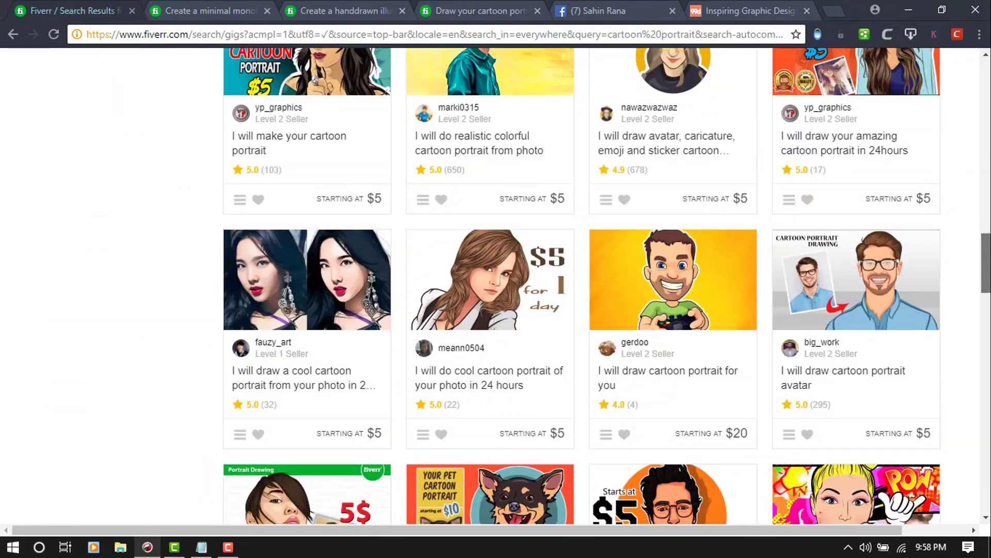
scroll(496, 286, "down", 10)
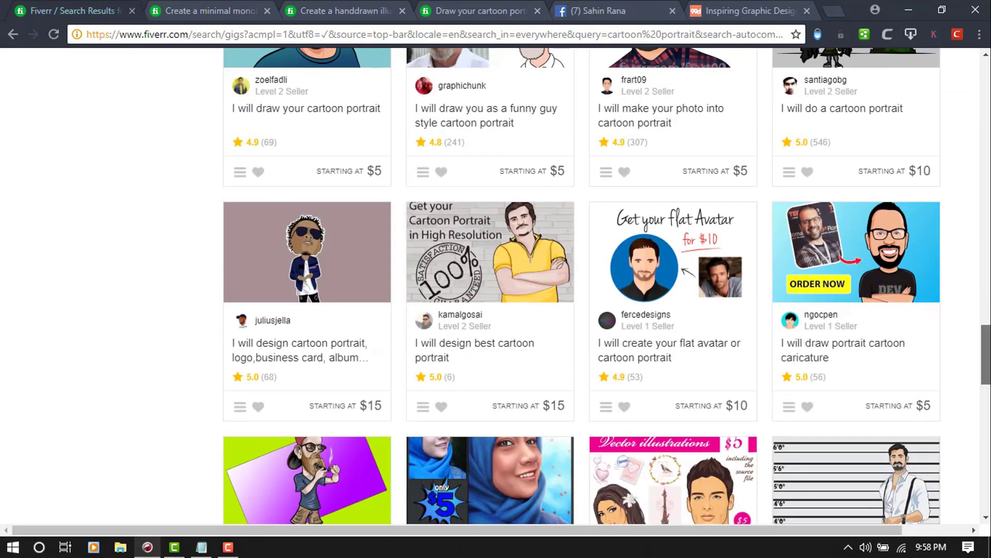
scroll(495, 287, "up", 20)
scroll(495, 287, "up", 10)
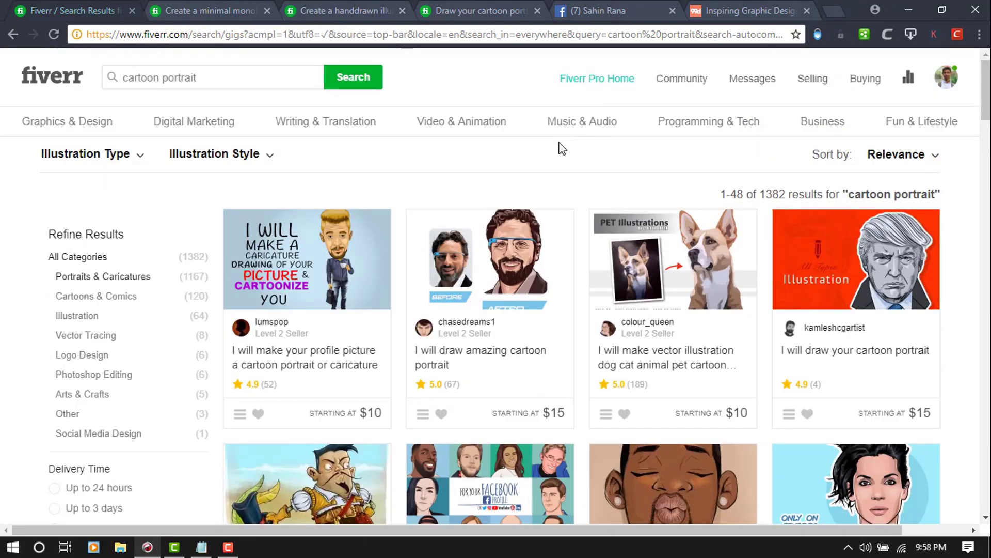
scroll(964, 101, "down", 3)
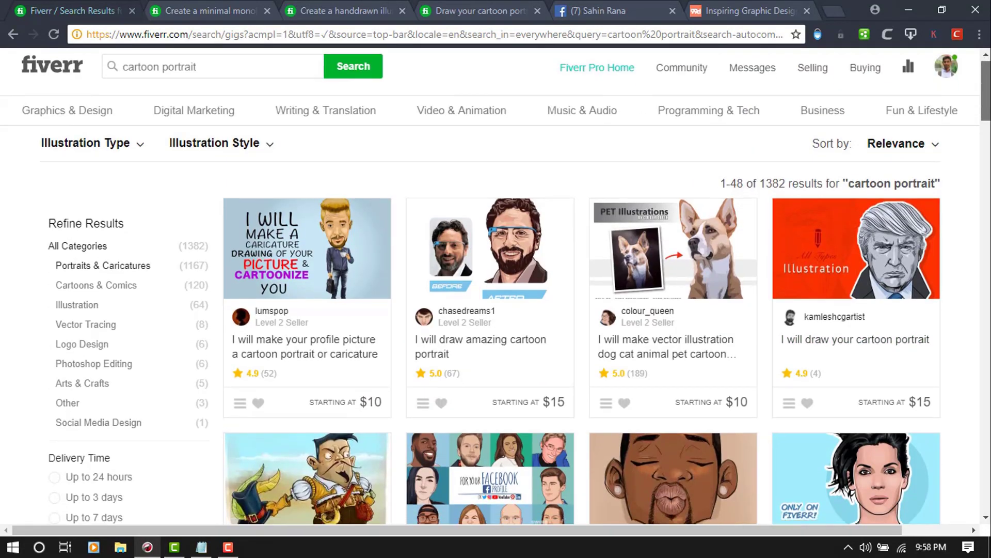
scroll(412, 168, "up", 3)
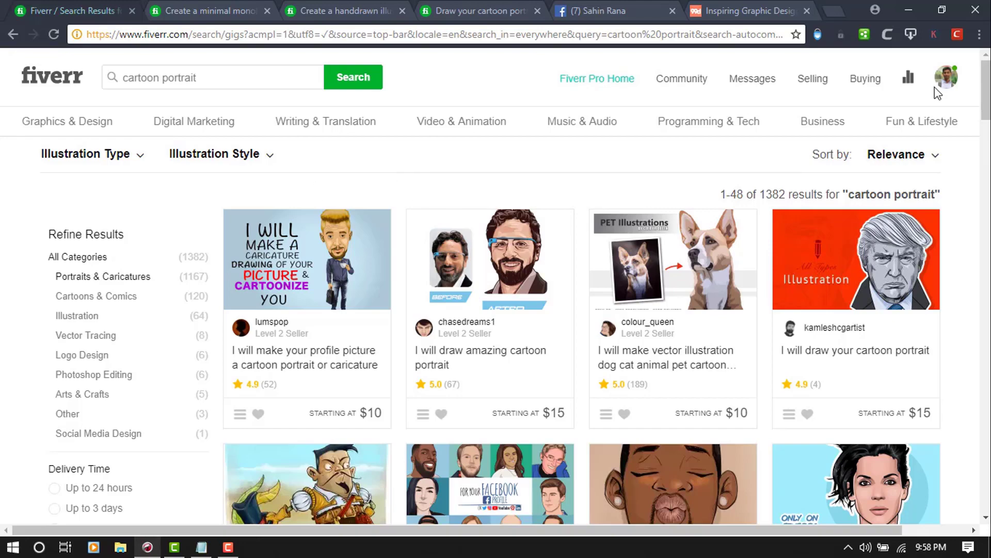
scroll(986, 90, "down", 1)
scroll(986, 90, "up", 1)
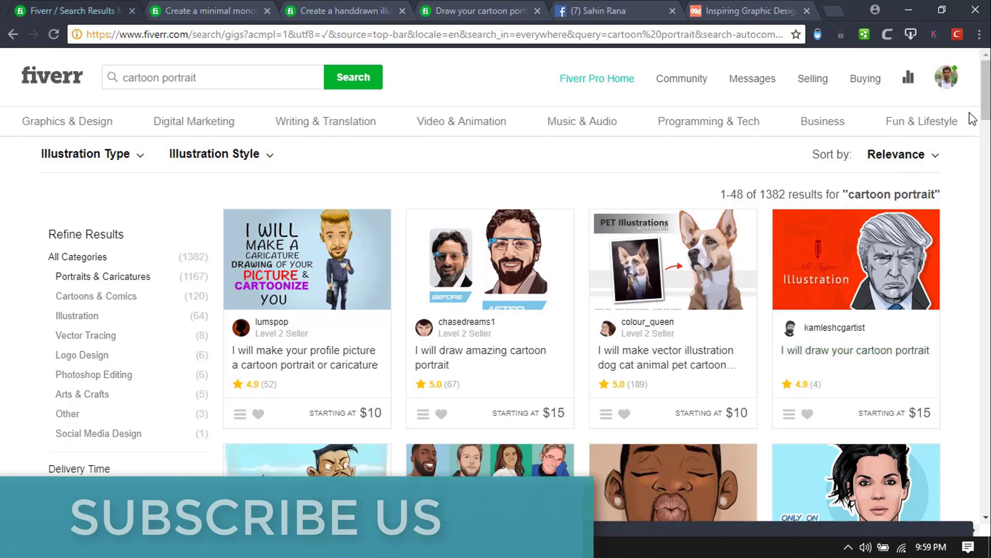
scroll(849, 351, "down", 2)
scroll(849, 352, "up", 1)
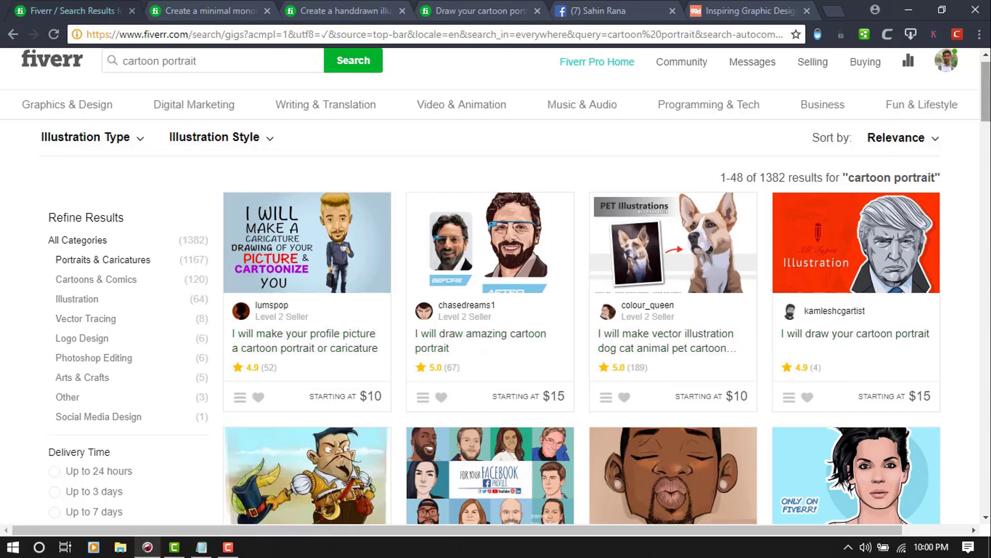
left_click_drag(985, 92, 986, 117)
scroll(568, 284, "up", 3)
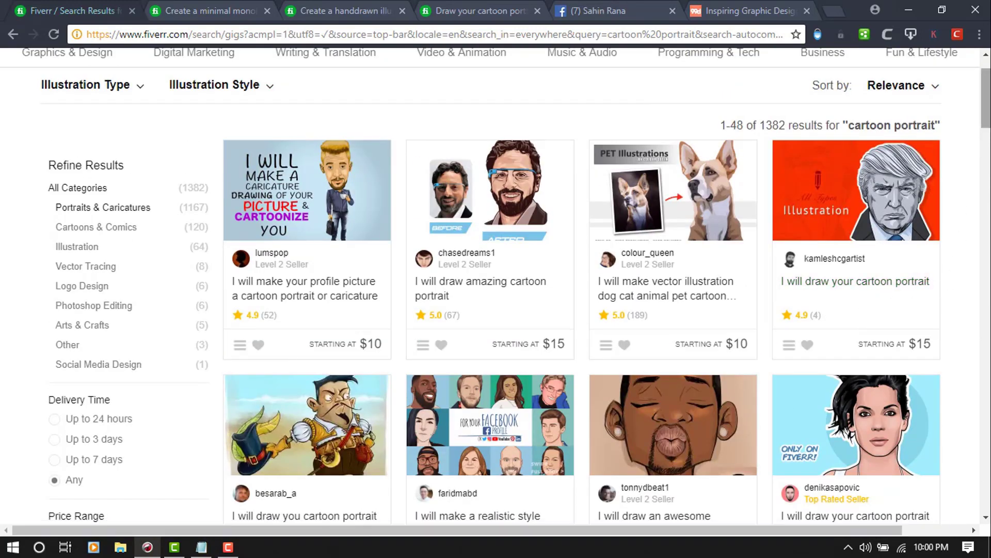
left_click_drag(986, 98, 986, 112)
scroll(967, 142, "down", 1)
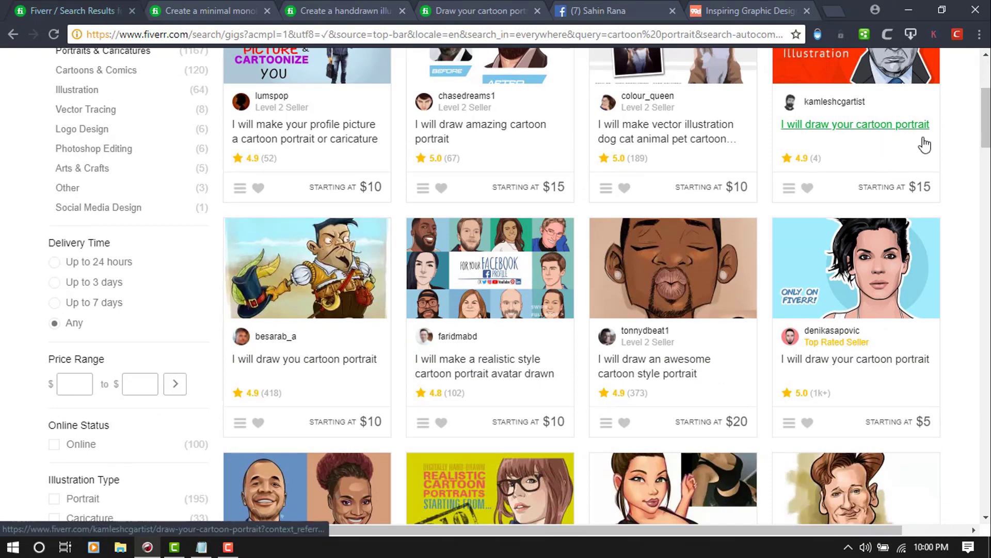
scroll(965, 249, "up", 3)
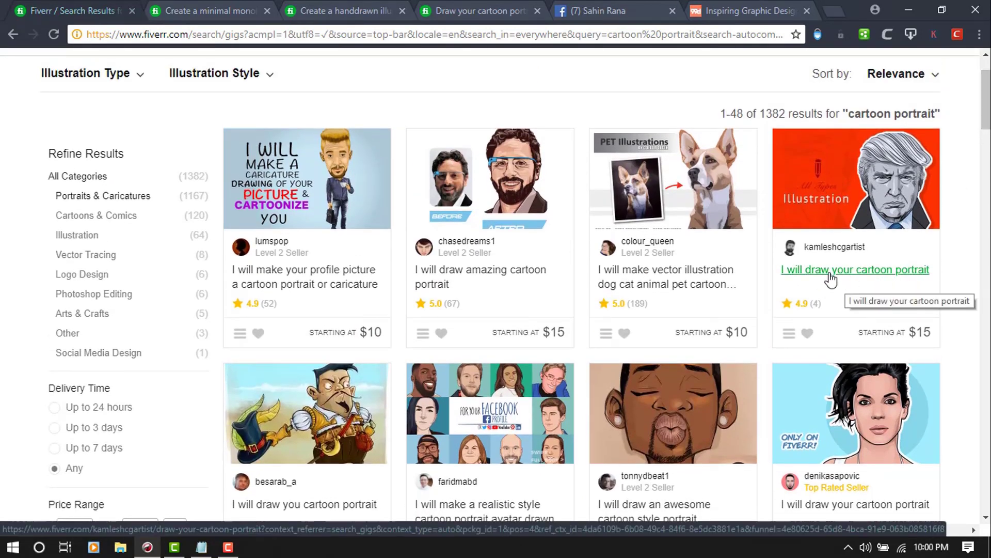
scroll(496, 296, "up", 2)
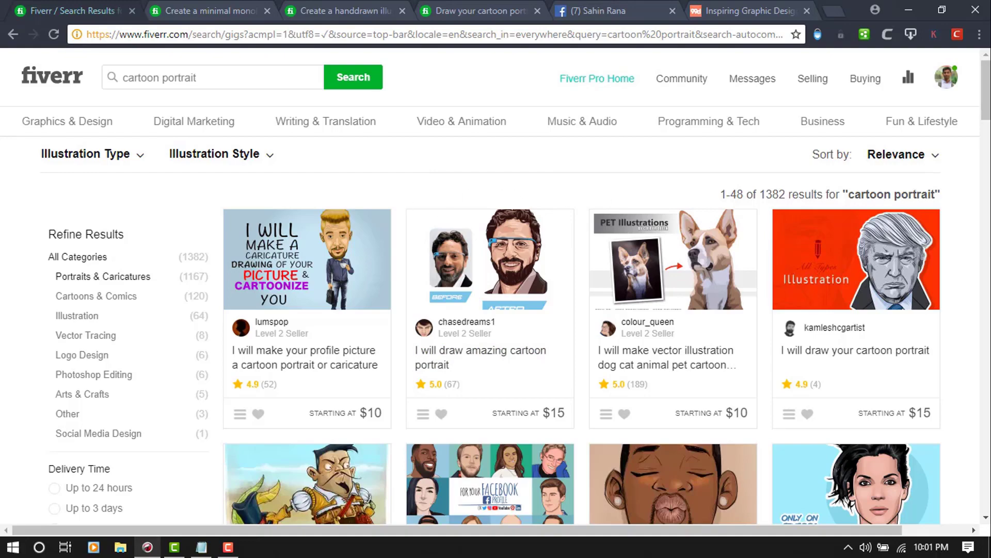
Review how sellers word their gig titles in the first rows of the cartoon portrait results.
scroll(496, 287, "down", 8)
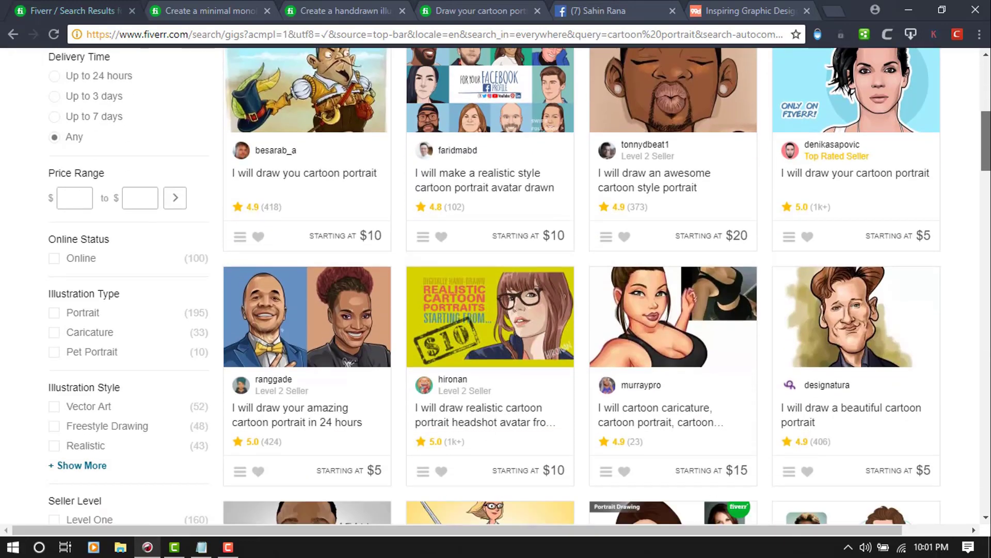
scroll(496, 286, "down", 5)
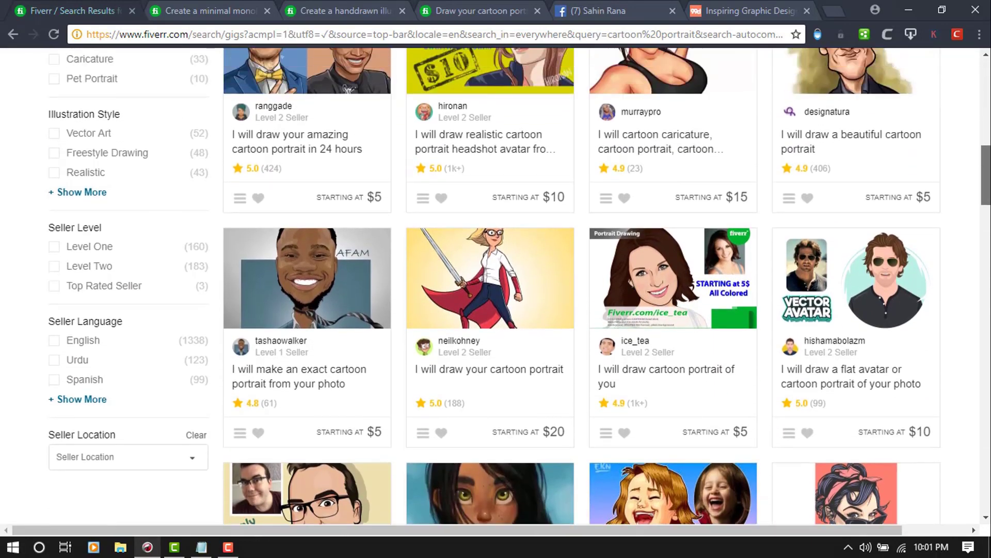
scroll(593, 102, "up", 13)
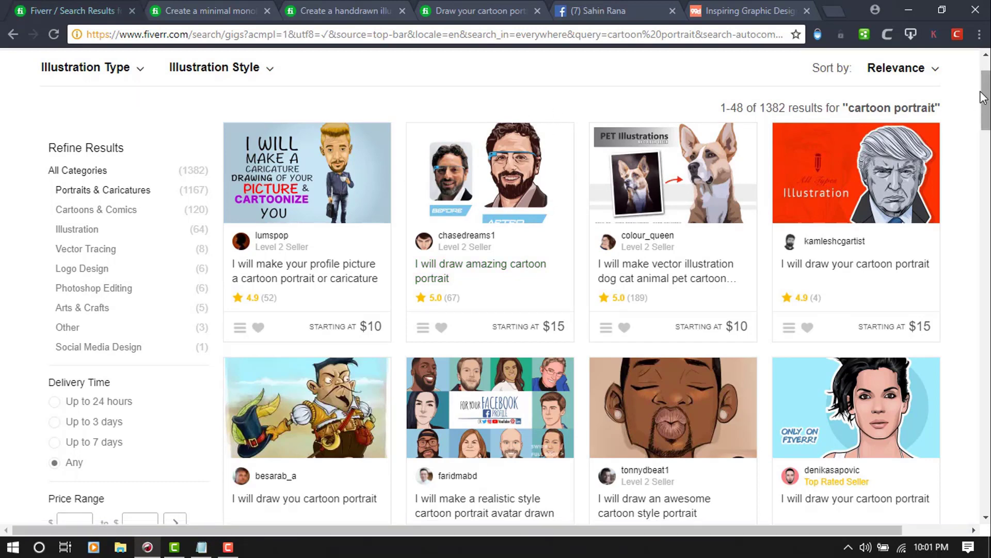
scroll(984, 98, "up", 1)
scroll(630, 186, "up", 1)
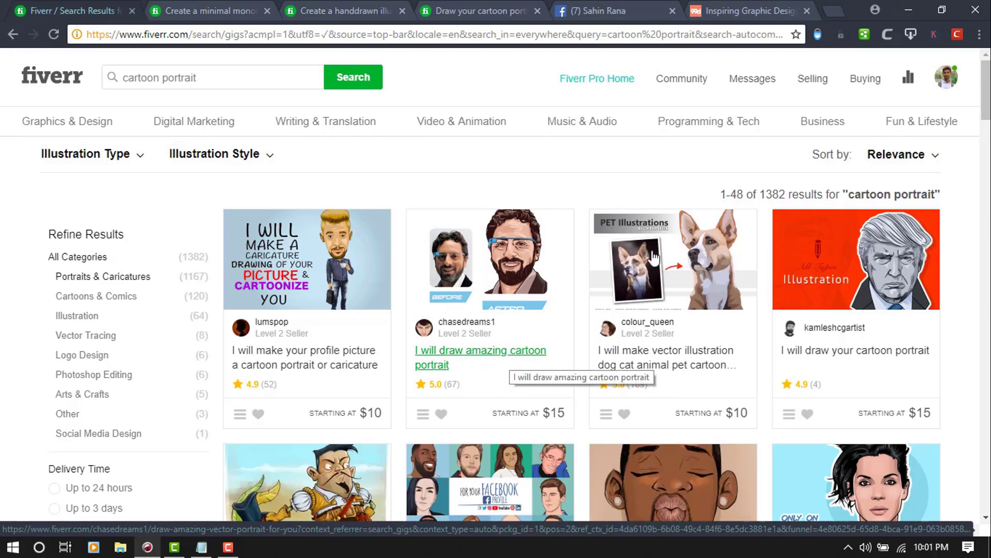
Leave the browser, create a second new text document on the desktop and open it.
left_click(913, 5)
right_click(556, 119)
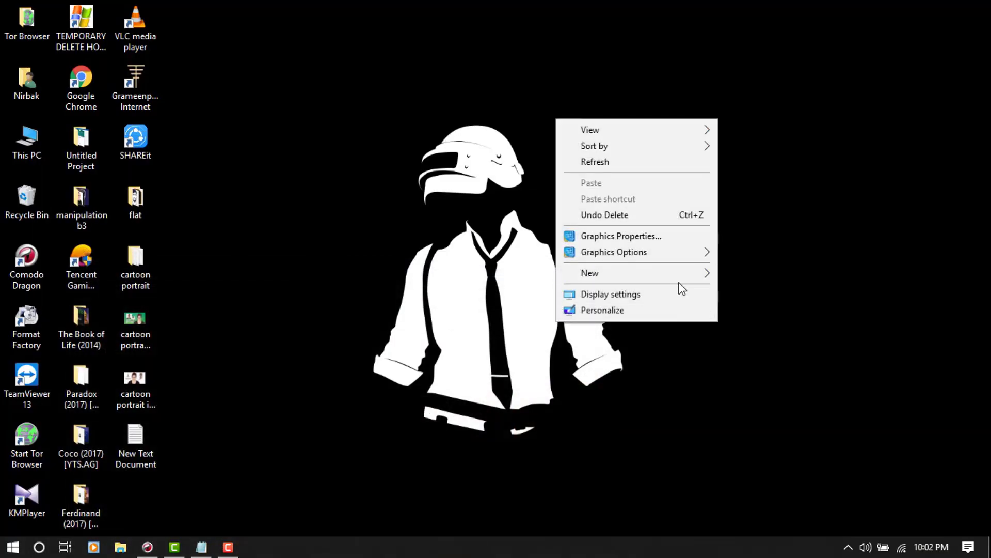
mouse_move(682, 272)
left_click(774, 423)
double_click(581, 139)
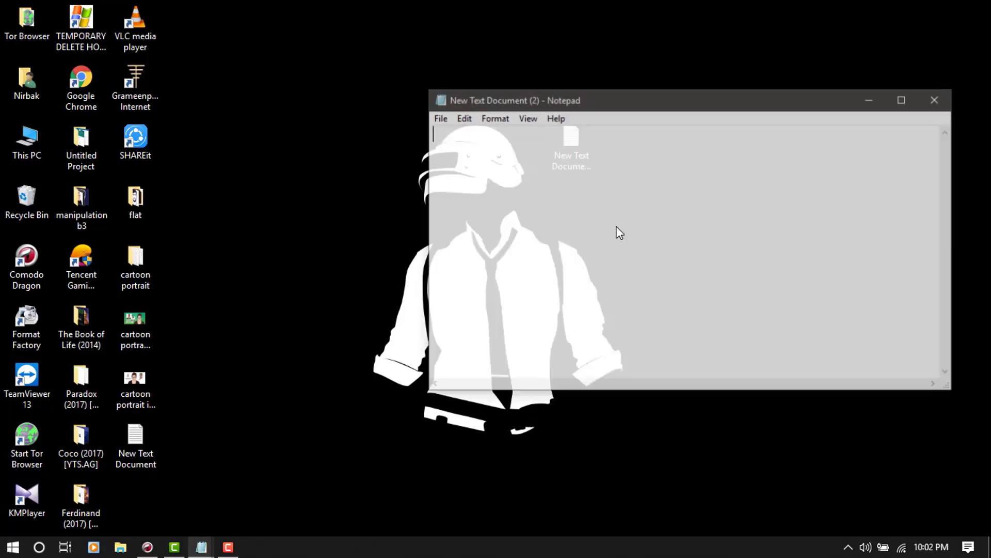
Write the first draft gig title "i will create a amazing cartoon portrait." in the empty document.
type("i wi")
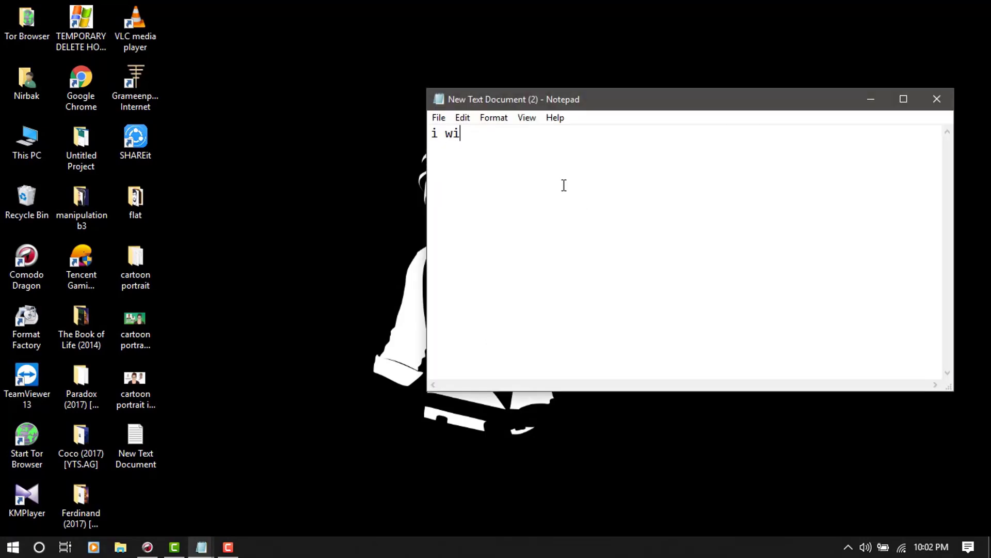
type("ll create a amaxz")
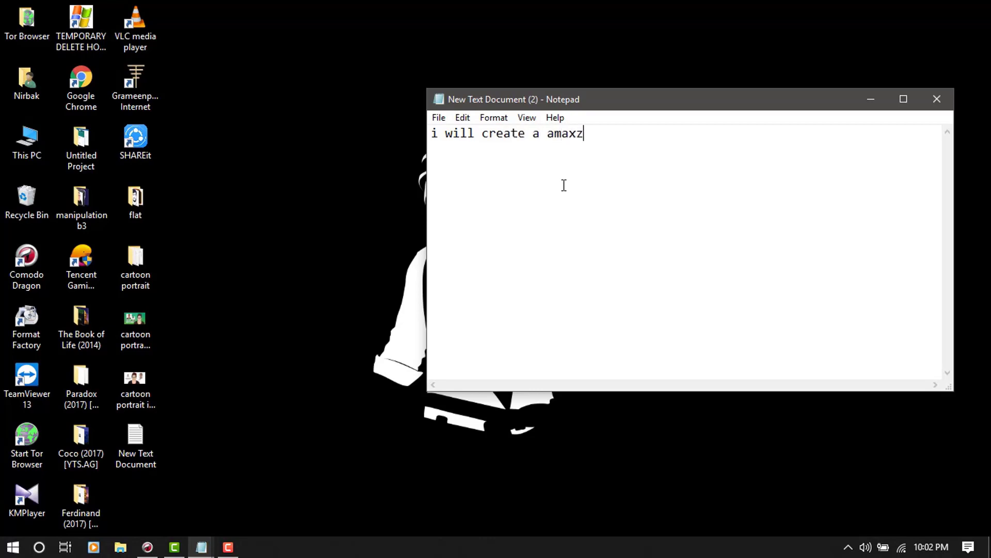
key("BackSpace")
key("BackSpace")
type("zing car")
key("BackSpace")
key("BackSpace")
key("BackSpace")
type("cartoon portrait.")
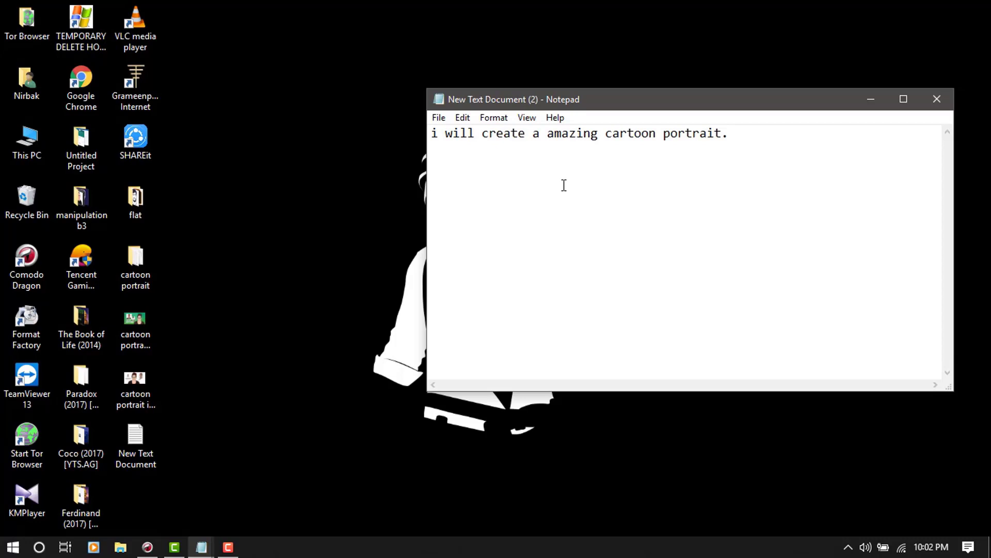
Add the alternative title "realistic cartoon portrait of you" below the first one, leaving blank lines between them.
type("realistinc ca")
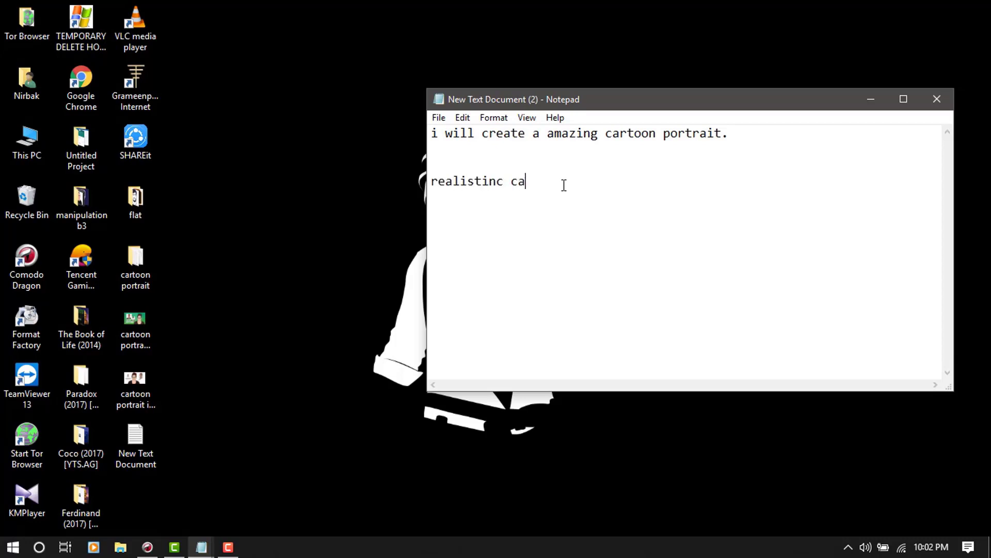
key("BackSpace")
key("BackSpace")
key("BackSpace")
key("BackSpace")
key("BackSpace")
type("c cartoon portrait from")
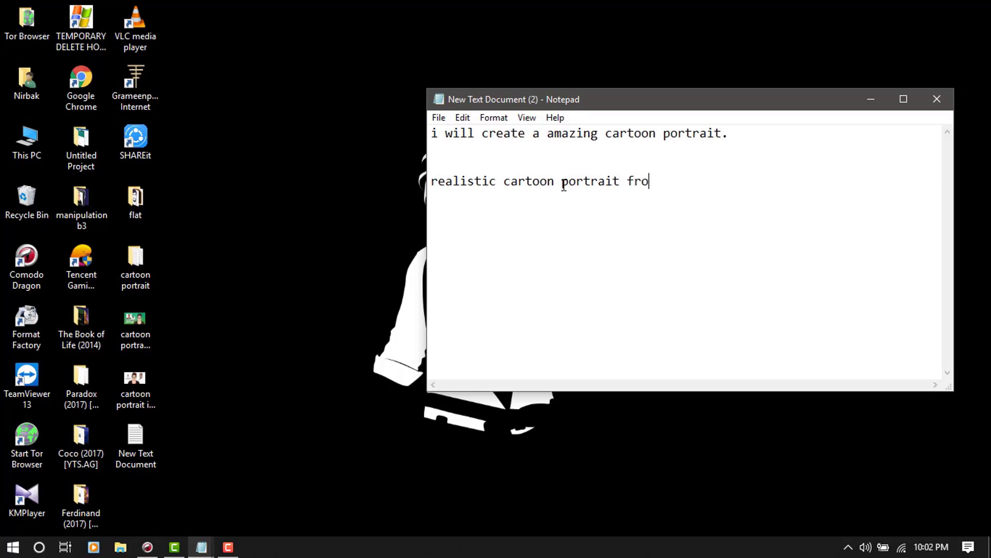
key("BackSpace")
key("BackSpace")
key("BackSpace")
key("BackSpace")
key("BackSpace")
type("of you")
Highlight the word "realistic" and the whole second title line to review its wording.
left_click_drag(438, 182, 497, 179)
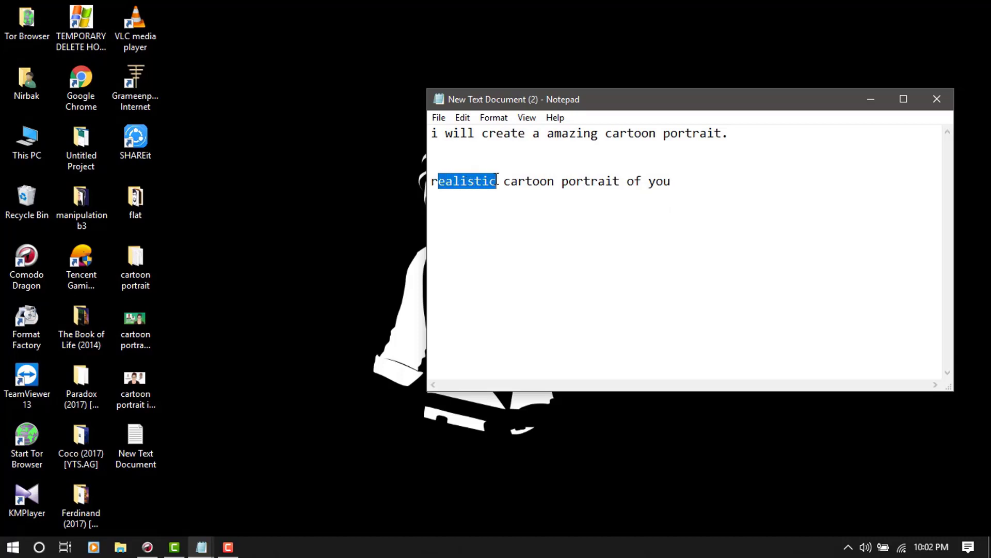
left_click(467, 182)
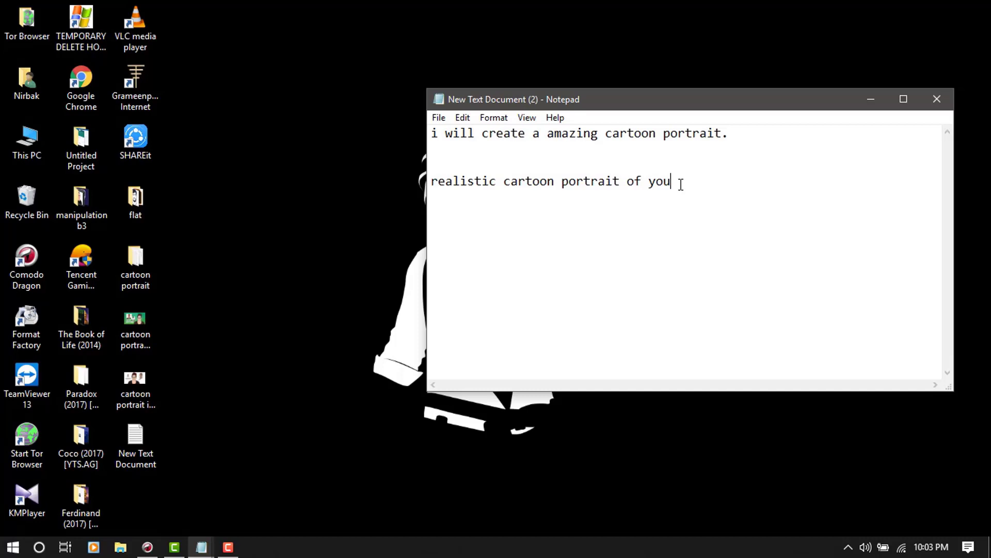
left_click_drag(674, 179, 430, 182)
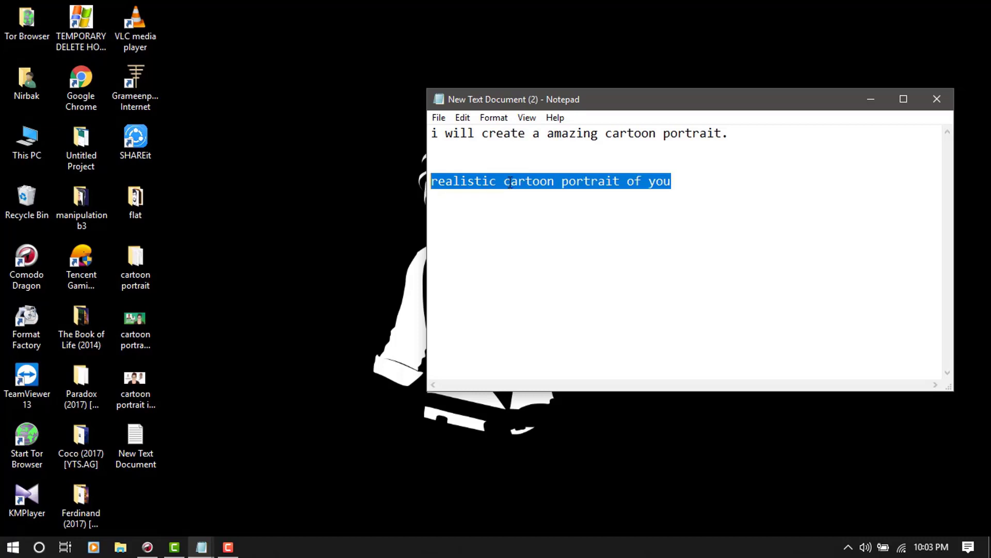
Add a third title line reading "make a detailed cartoon portrait illustration" below the second title.
left_click(695, 184)
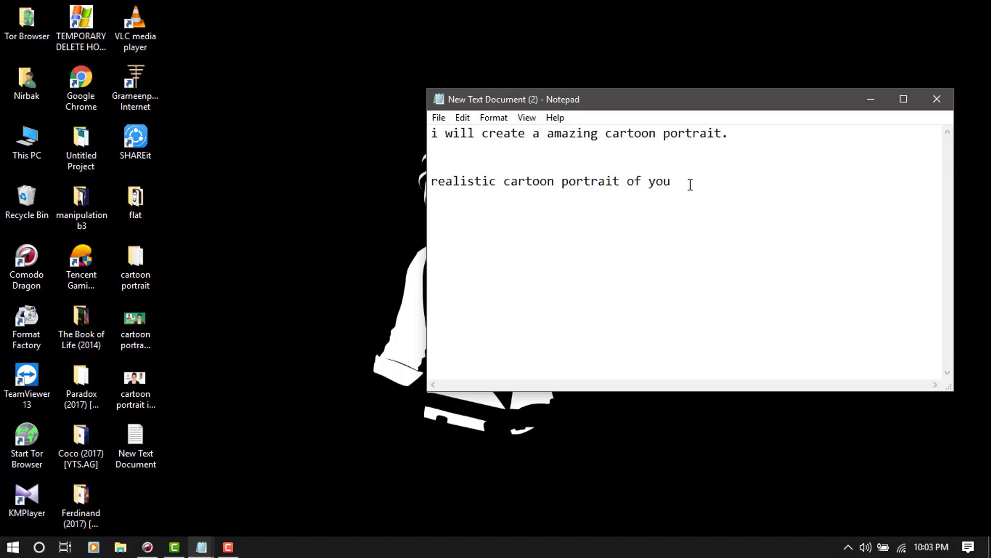
key("Return")
type("make a detailed ")
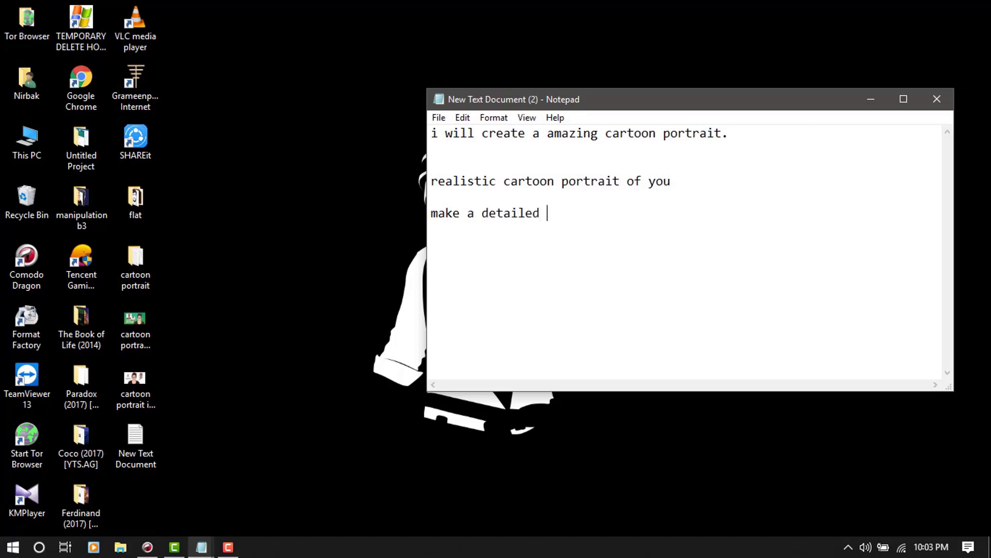
type("cartoon illustrat")
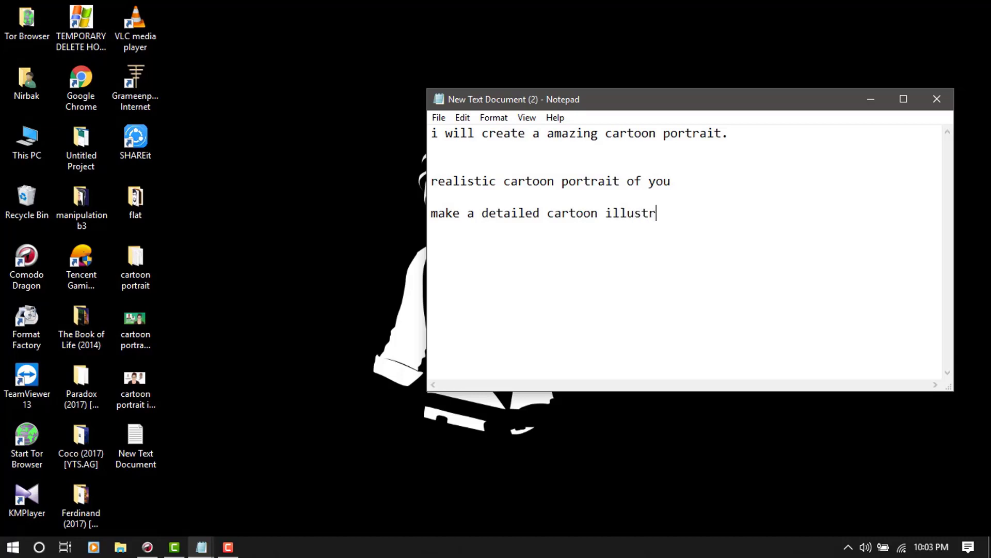
key("BackSpace")
key("BackSpace")
key("BackSpace")
key("BackSpace")
key("BackSpace")
key("BackSpace")
key("BackSpace")
key("BackSpace")
key("BackSpace")
key("BackSpace")
type("portrai")
type("t i")
type("llustrat")
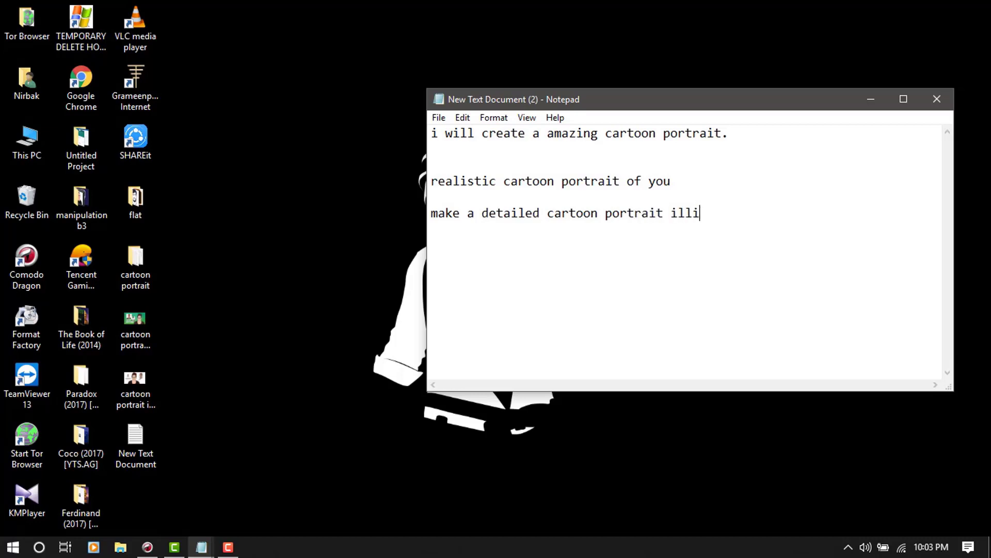
type("ion")
Examine the keyword combinations in the third title by highlighting "detailed", "detailed cartoon portrait" and "cartoon portrait illustration".
left_click_drag(481, 213, 541, 217)
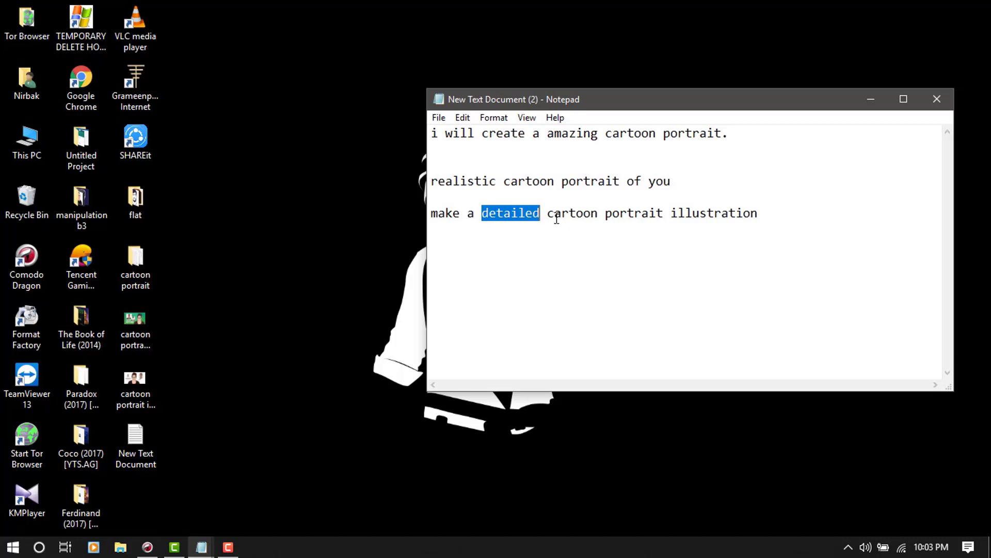
left_click_drag(547, 212, 784, 214)
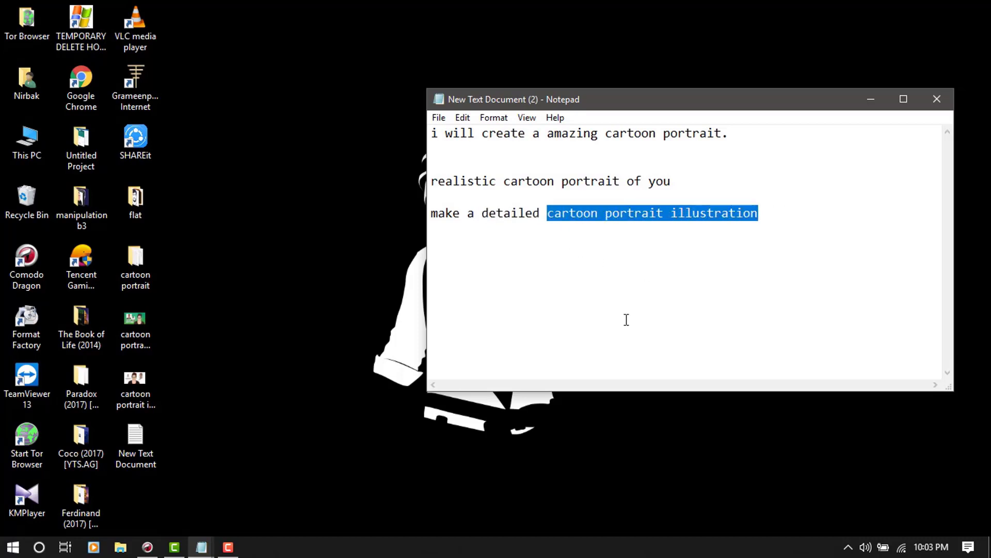
left_click_drag(481, 212, 665, 215)
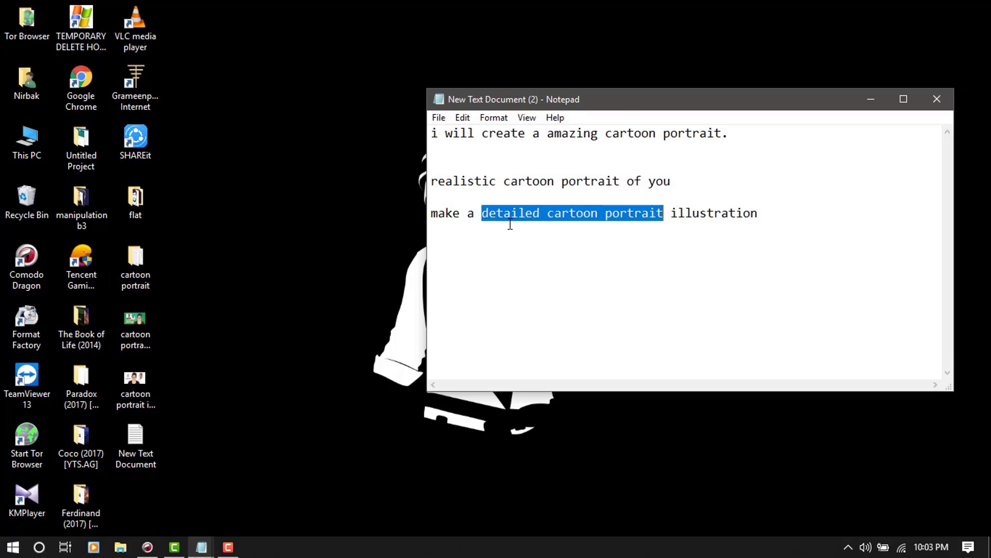
left_click(510, 223)
left_click_drag(548, 213, 824, 214)
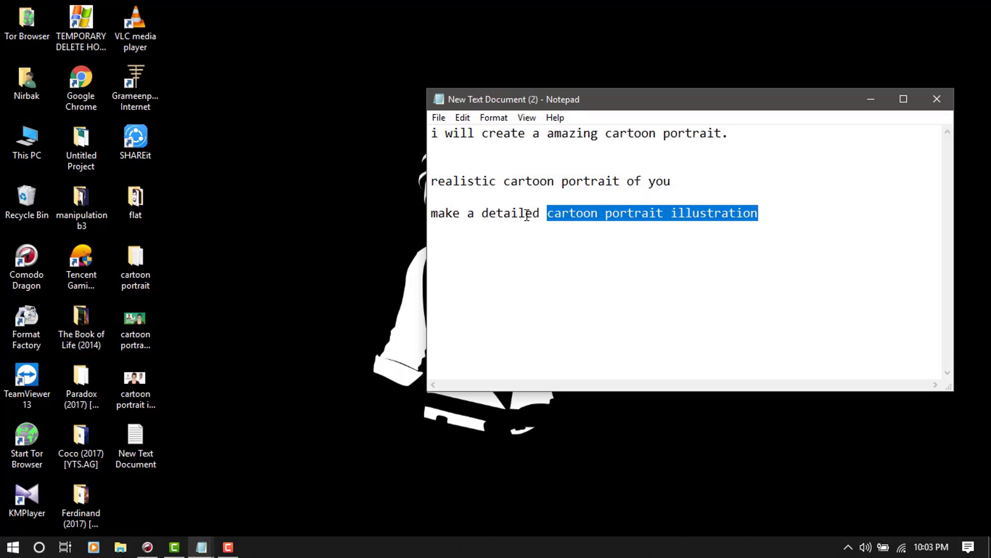
left_click(766, 225)
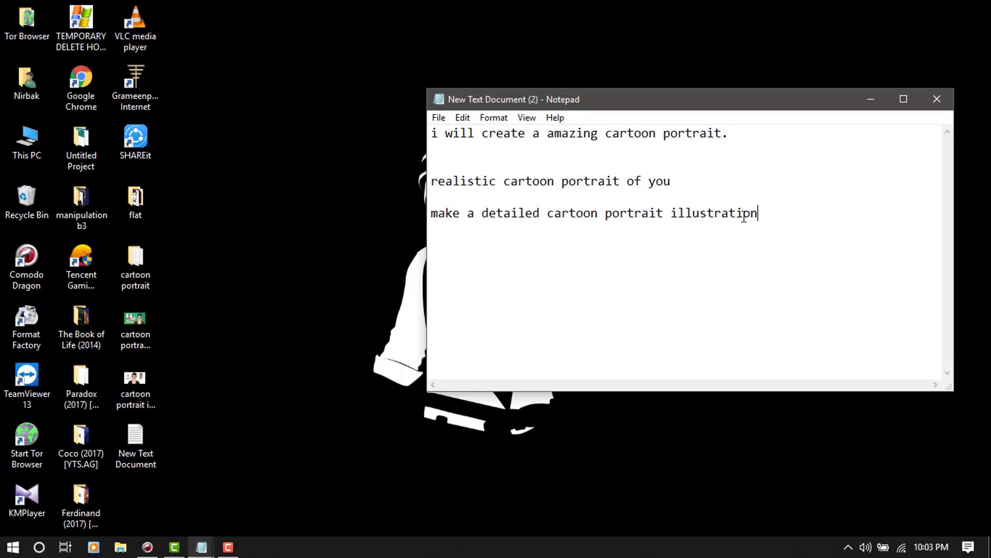
left_click_drag(770, 213, 495, 215)
left_click(609, 224)
left_click_drag(607, 217, 641, 216)
left_click(556, 259)
Switch to the browser and compare the draft titles with the gig titles in the Fiverr cartoon portrait results.
left_click(148, 547)
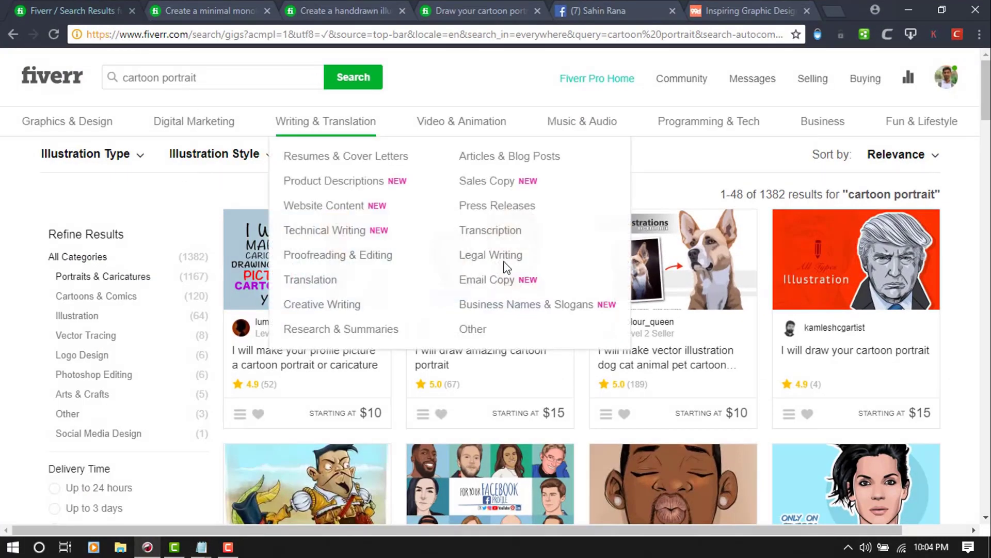
scroll(496, 284, "down", 6)
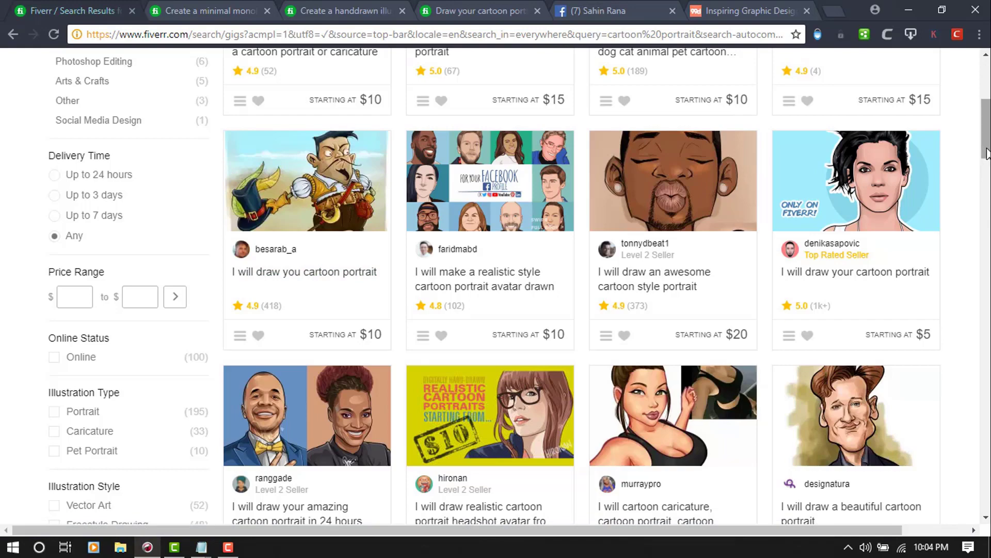
scroll(986, 167, "down", 4)
scroll(986, 177, "down", 9)
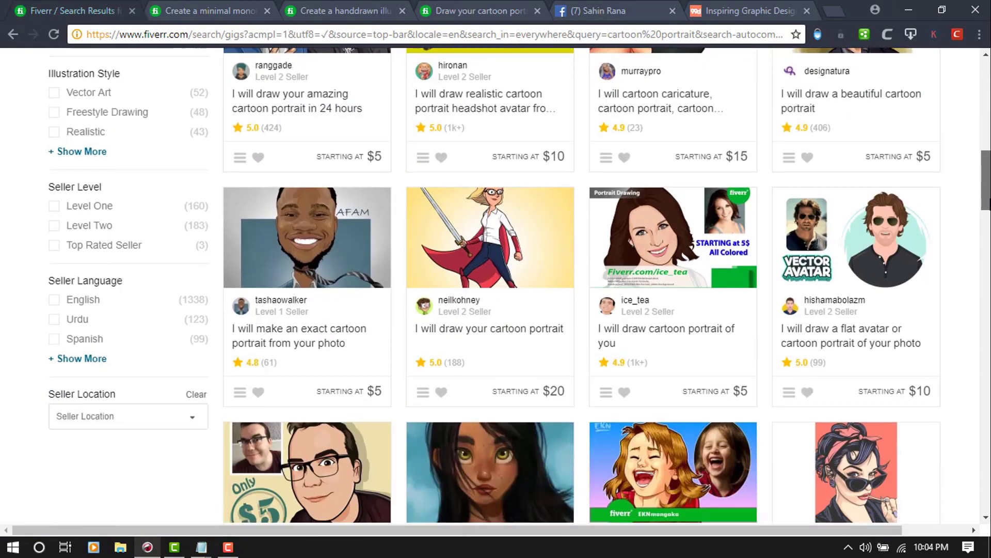
scroll(520, 286, "up", 11)
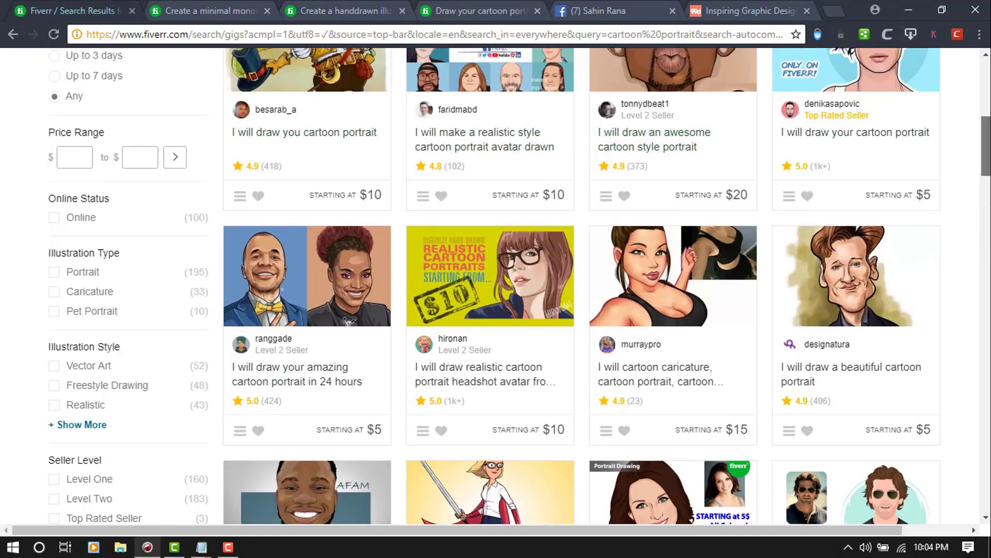
scroll(543, 190, "up", 3)
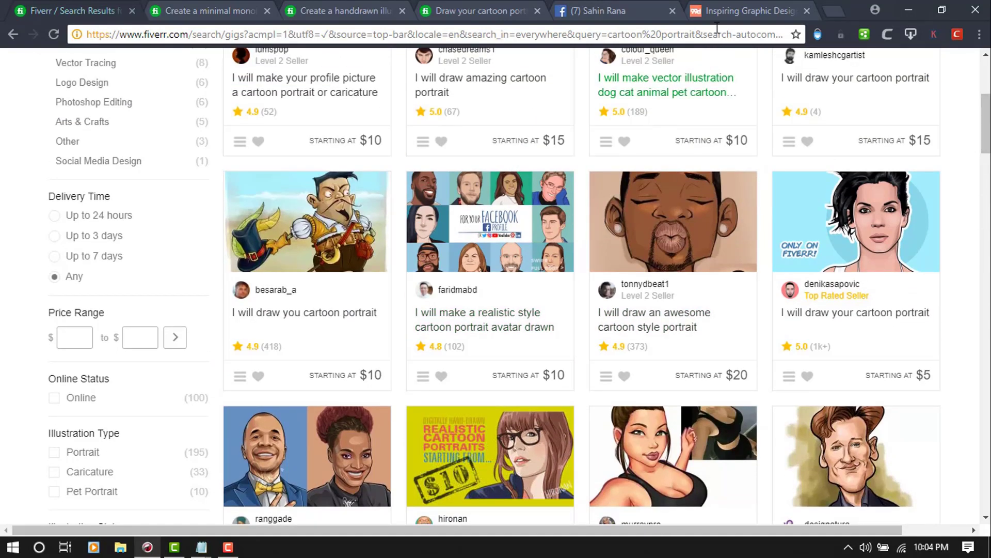
Return to the draft titles in Notepad and examine the phrases "portrait illustration", "cartoon portrait illustration" and "illustration" in the third title.
mouse_move(209, 551)
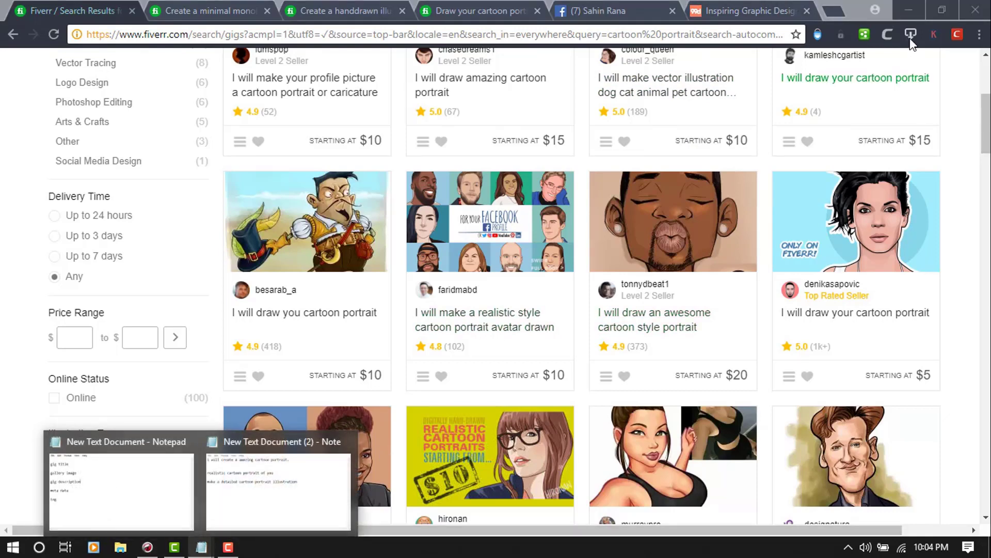
left_click(276, 475)
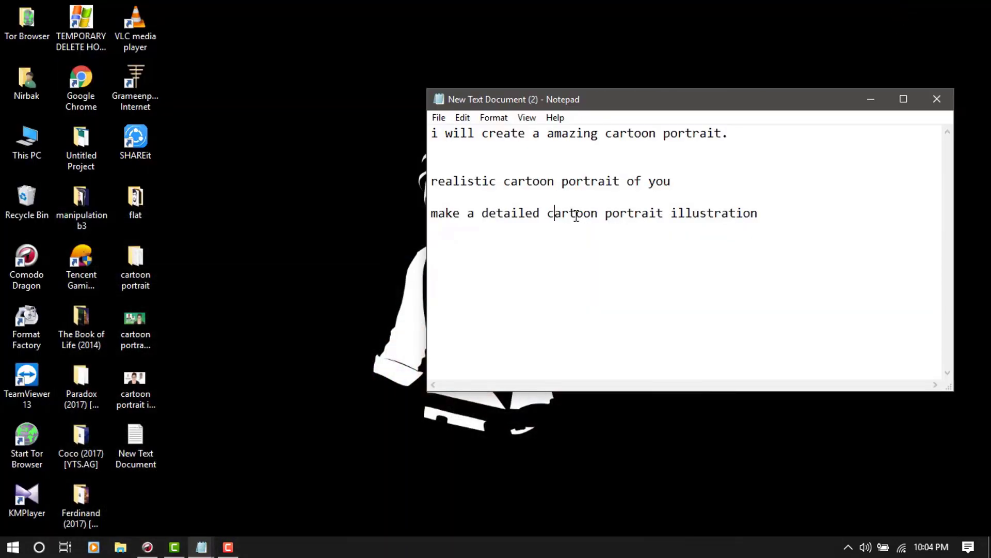
left_click(547, 214)
left_click_drag(549, 213, 772, 214)
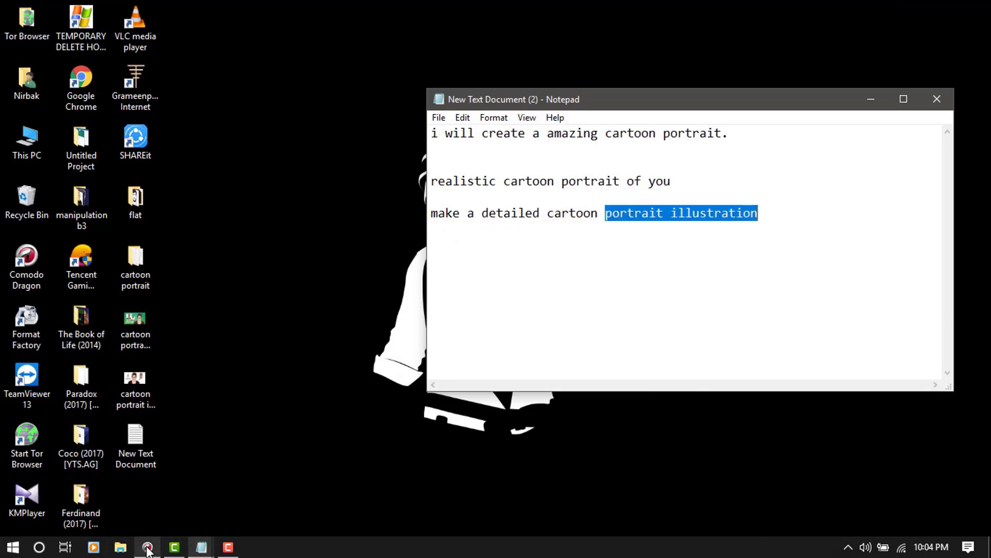
left_click(599, 214)
left_click_drag(610, 214, 750, 214)
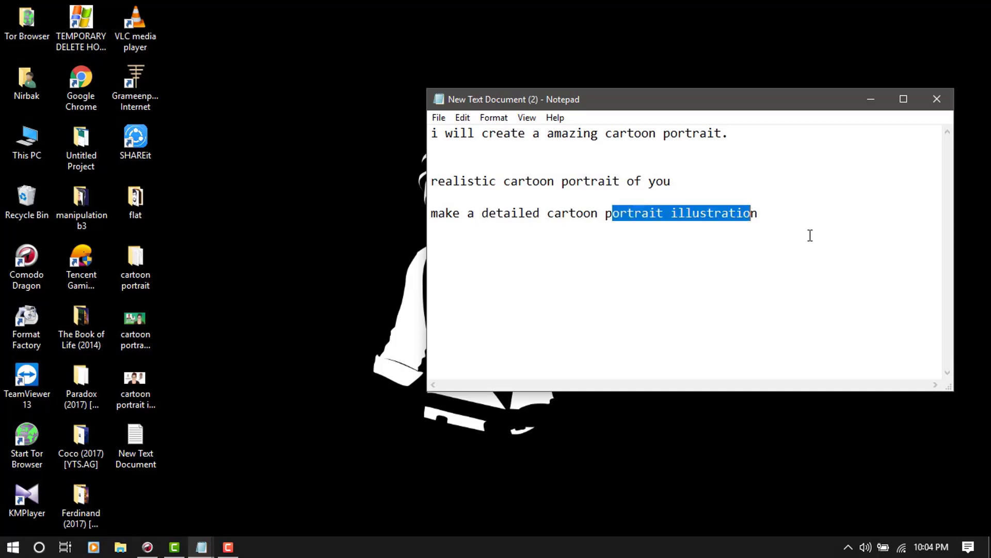
left_click(784, 212)
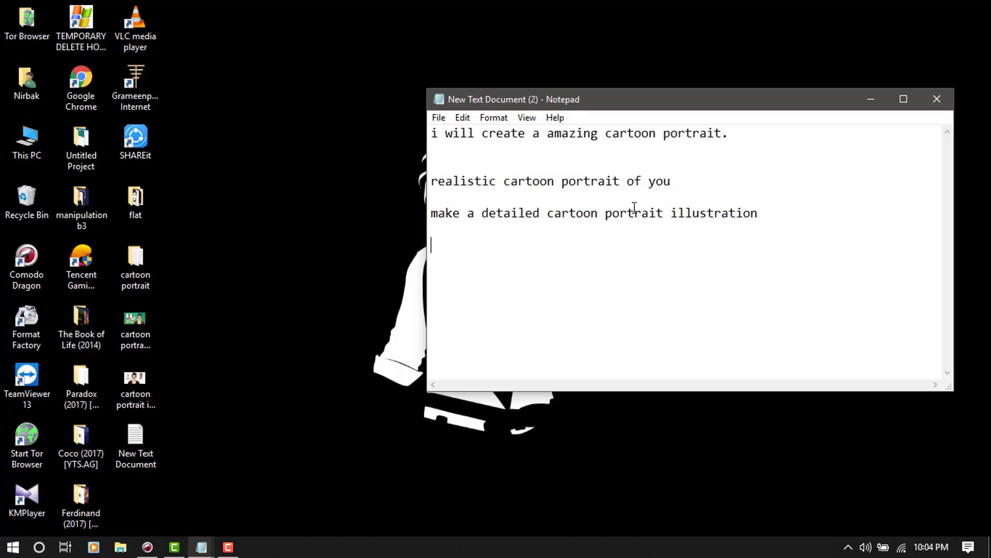
left_click_drag(548, 212, 757, 209)
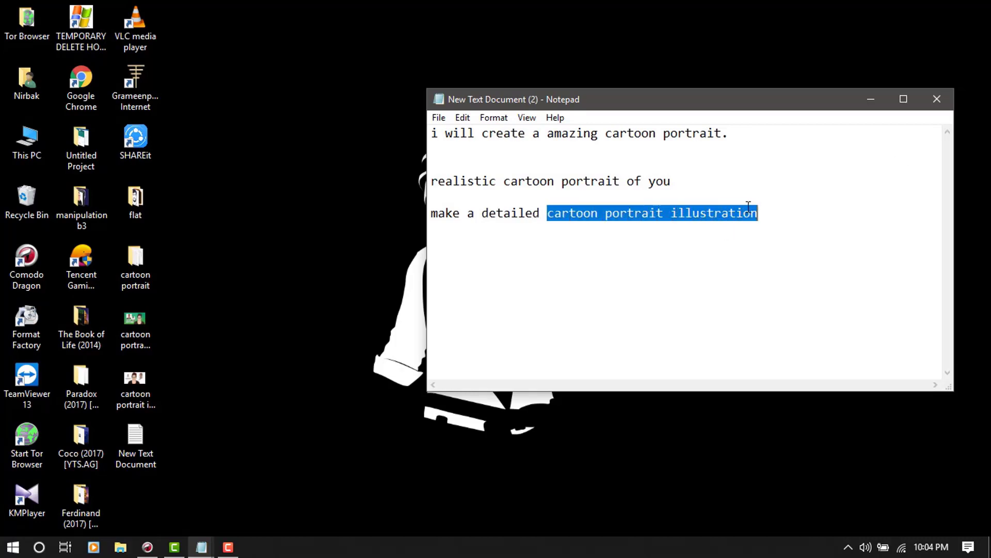
left_click(672, 212)
left_click_drag(673, 212, 773, 206)
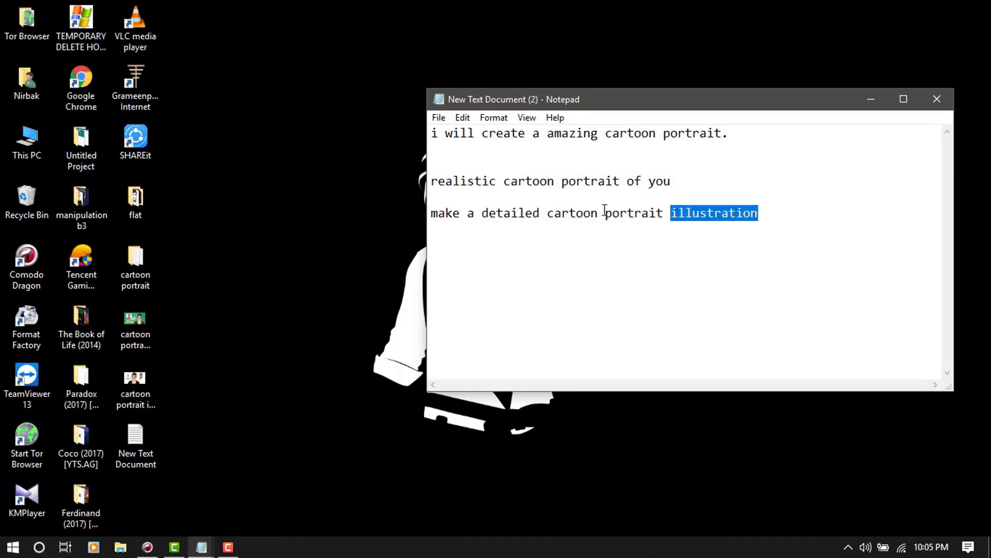
left_click(584, 213)
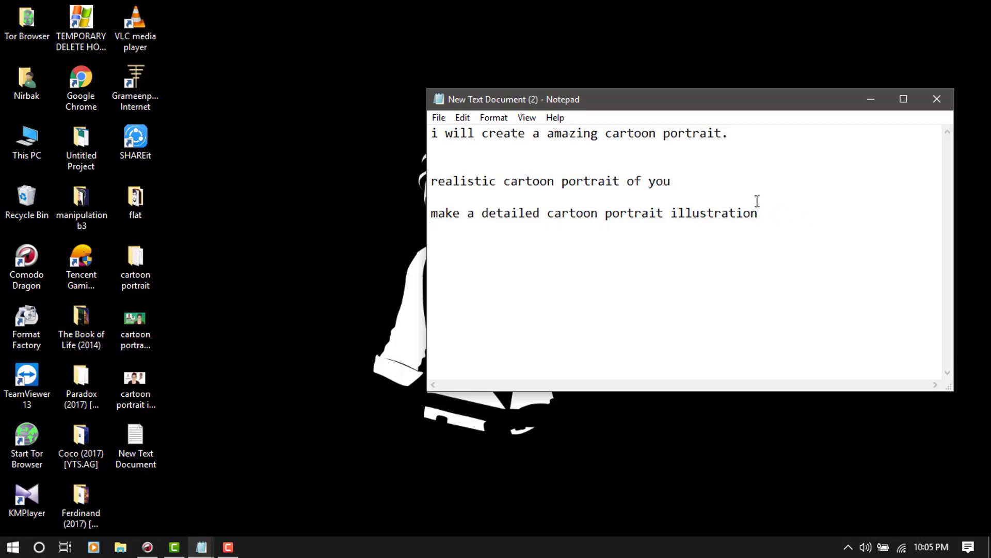
List the style keywords "pop art", "freestyle", "minimal" and "famous art" on separate lines below the titles, and select "freestyle".
type("p art")
key("Return")
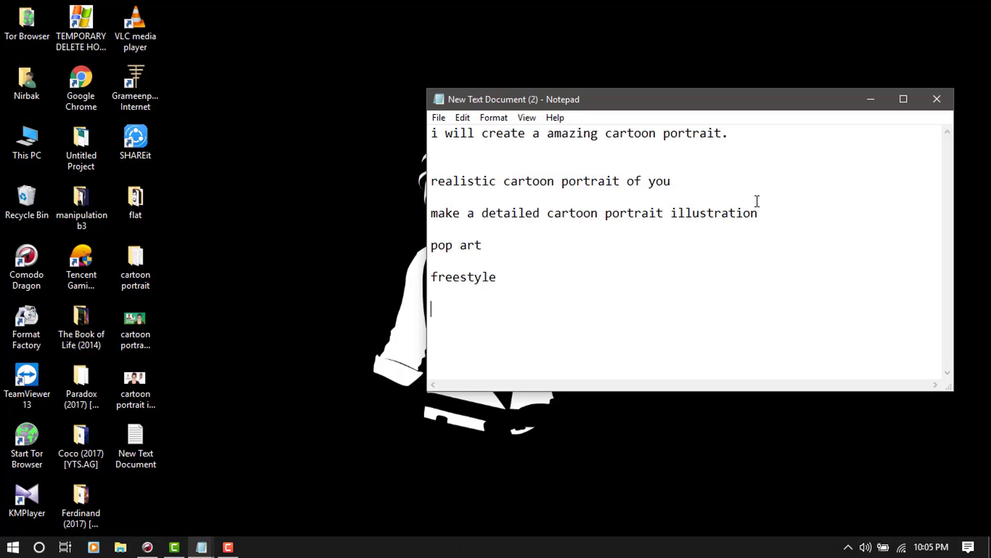
type("minimal")
key("Return")
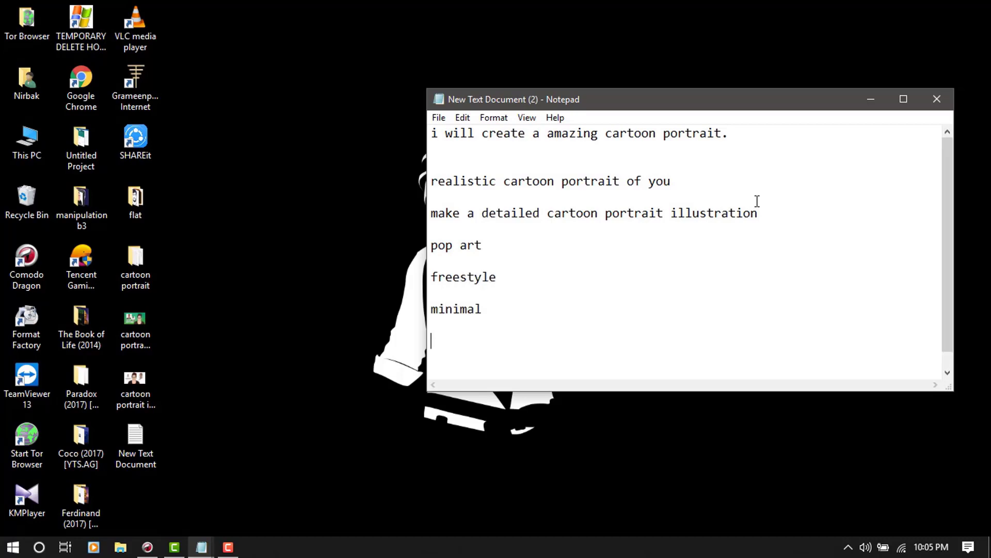
type("famous art")
left_click(510, 279)
key("shift+Home")
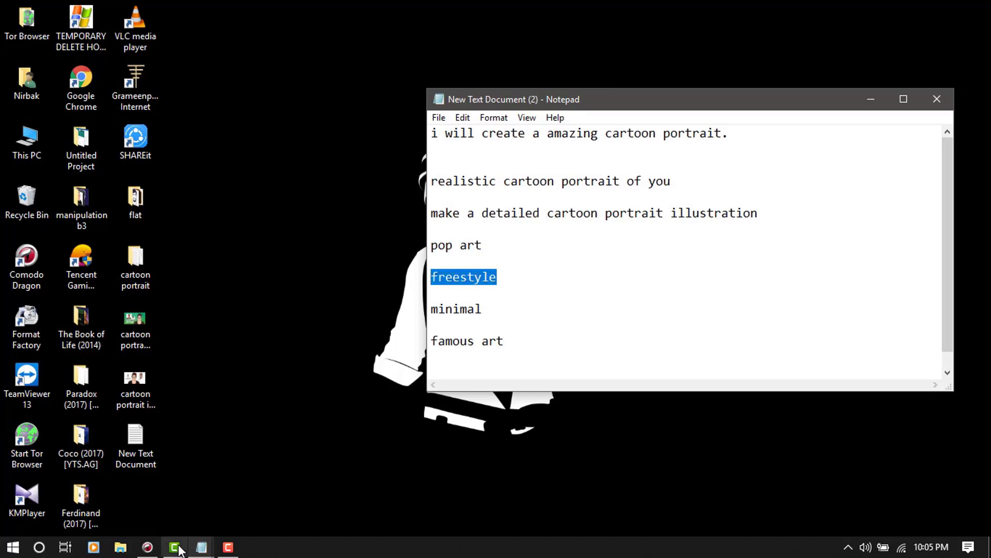
Switch to the browser and compare the title wording of the open minimal monoline and handdrawn illustrated logo gigs.
left_click(147, 547)
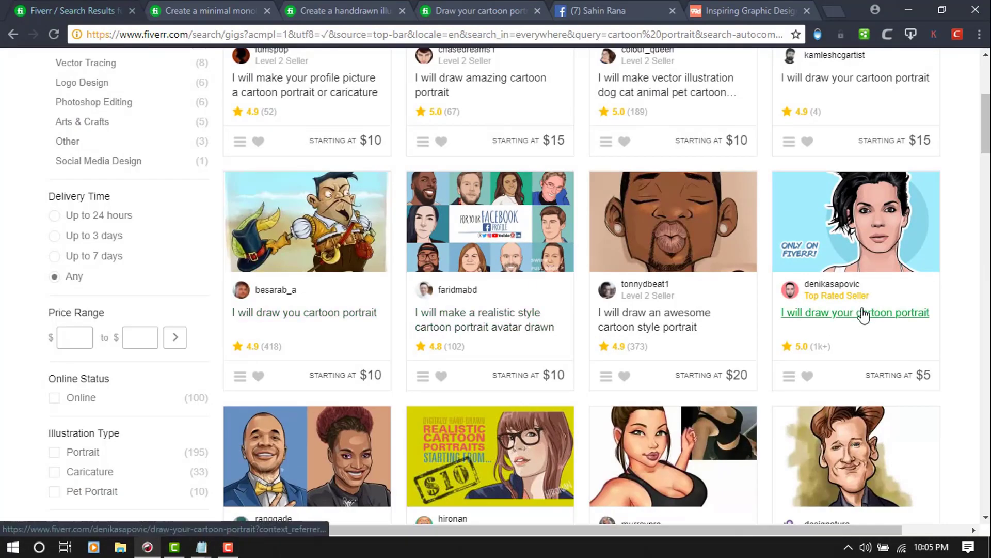
left_click(253, 1)
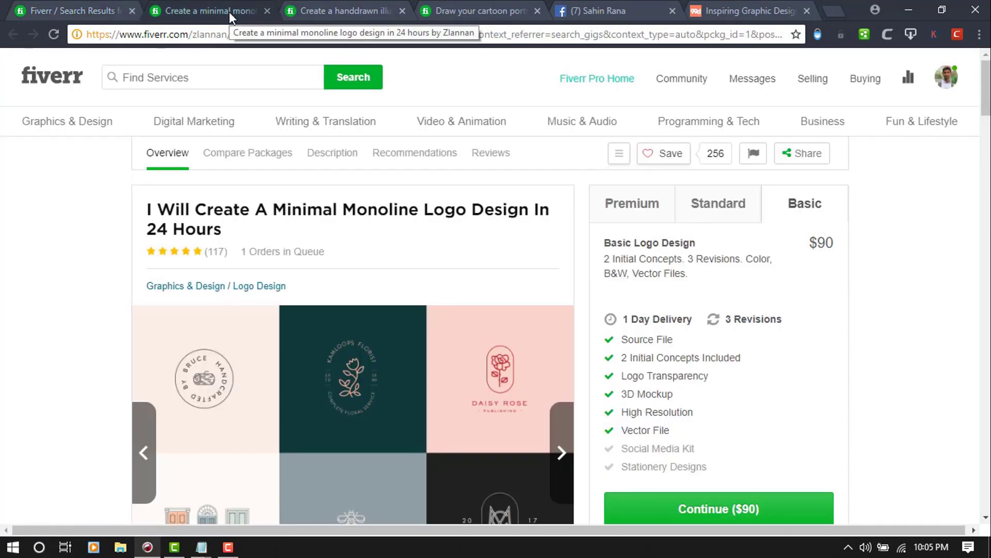
left_click(340, 6)
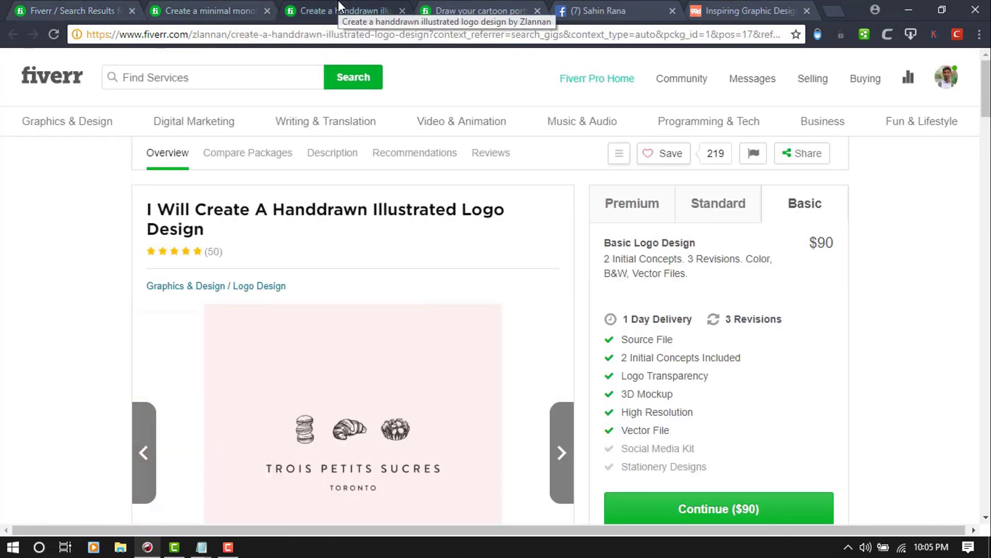
left_click(93, 8)
Examine the "I Will Draw Your Cartoon Portrait" gig's images, package comparison and description.
left_click(480, 10)
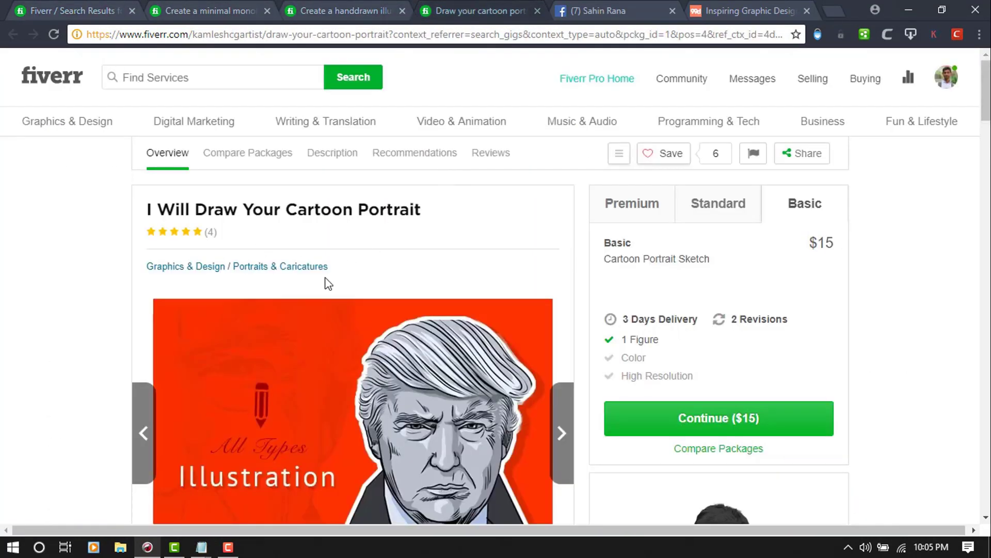
left_click_drag(986, 104, 987, 163)
scroll(491, 301, "down", 7)
scroll(421, 263, "down", 5)
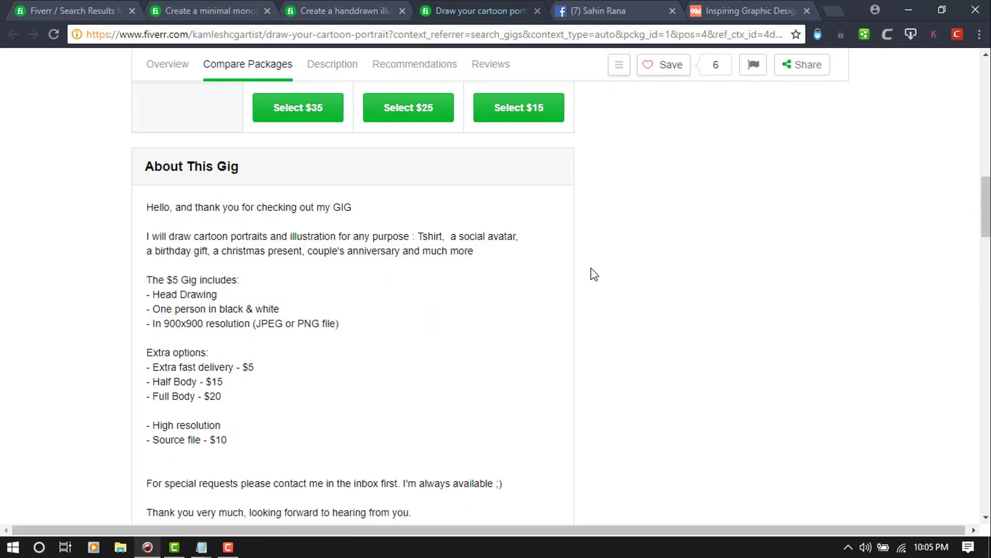
left_click_drag(985, 222, 985, 118)
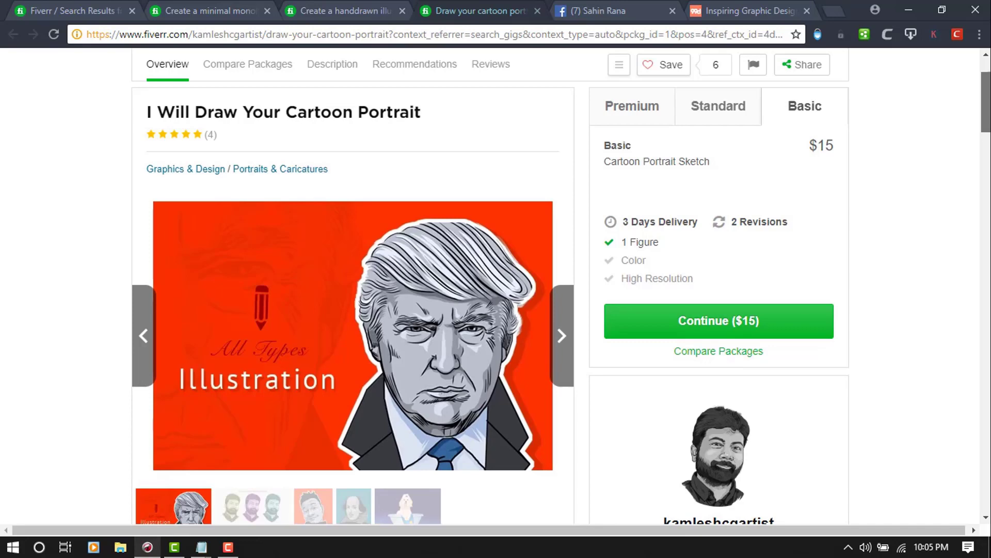
scroll(561, 298, "down", 5)
scroll(561, 303, "up", 4)
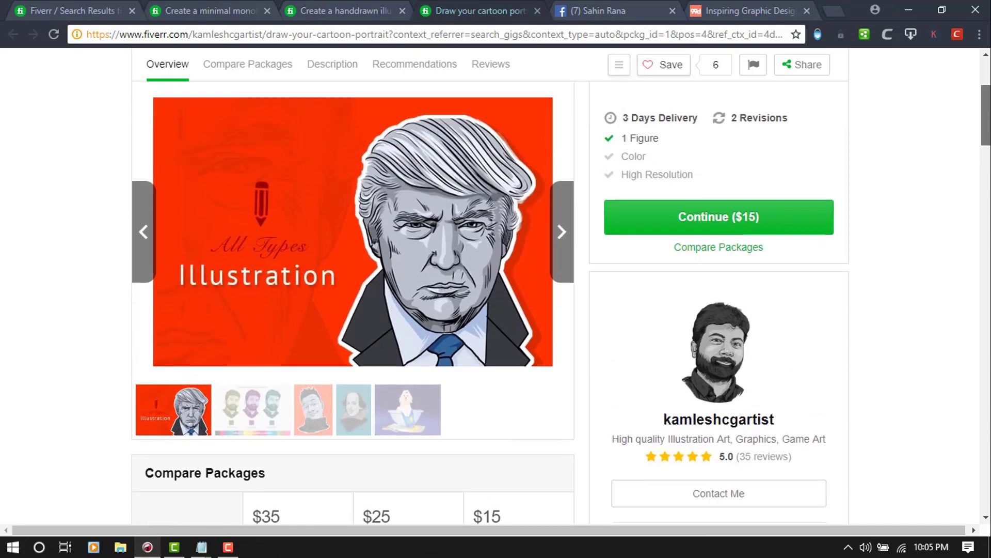
scroll(234, 180, "down", 3)
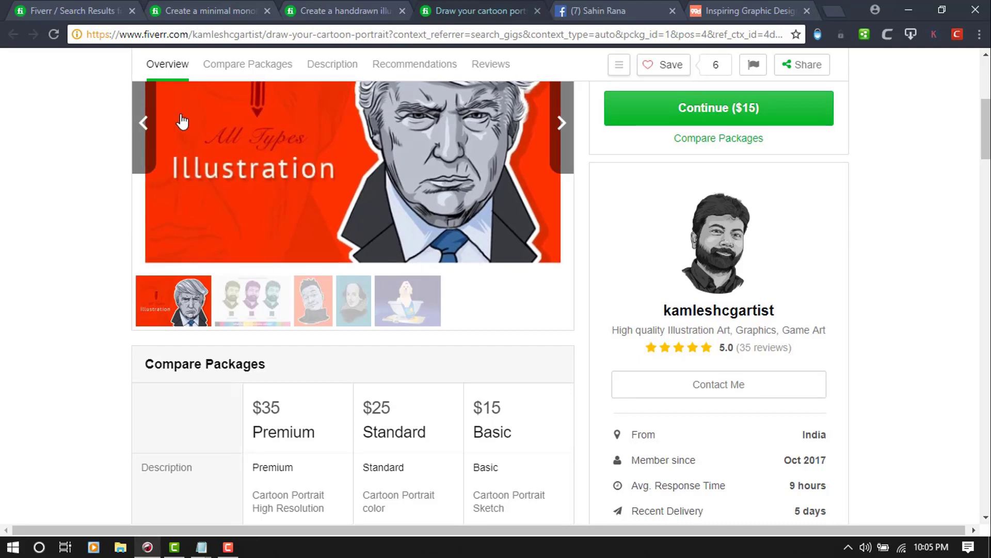
Open the "realistic cartoon portrait headshot avatar" gig from the search results, review its packages and description, and close it.
left_click(57, 10)
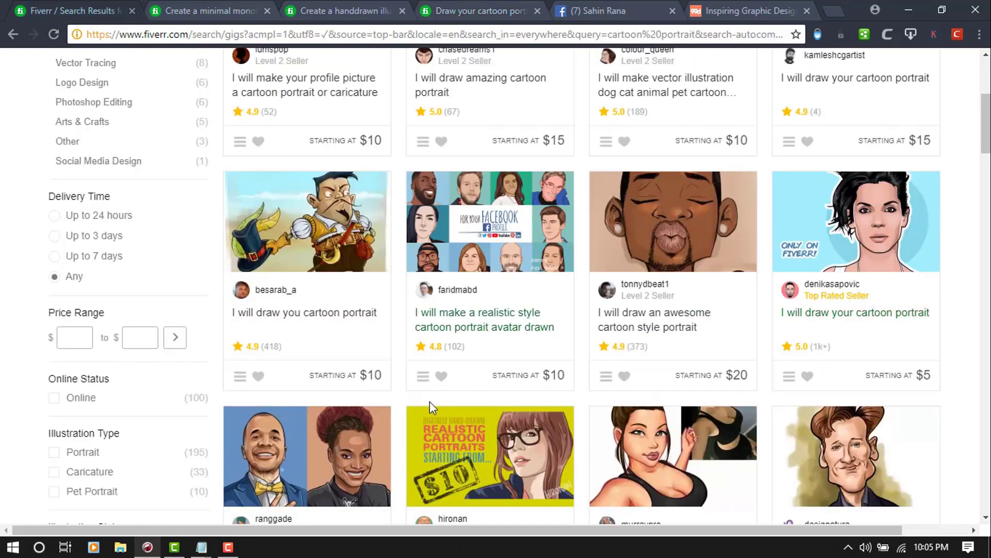
scroll(463, 426, "down", 3)
left_click(464, 427, "ctrl")
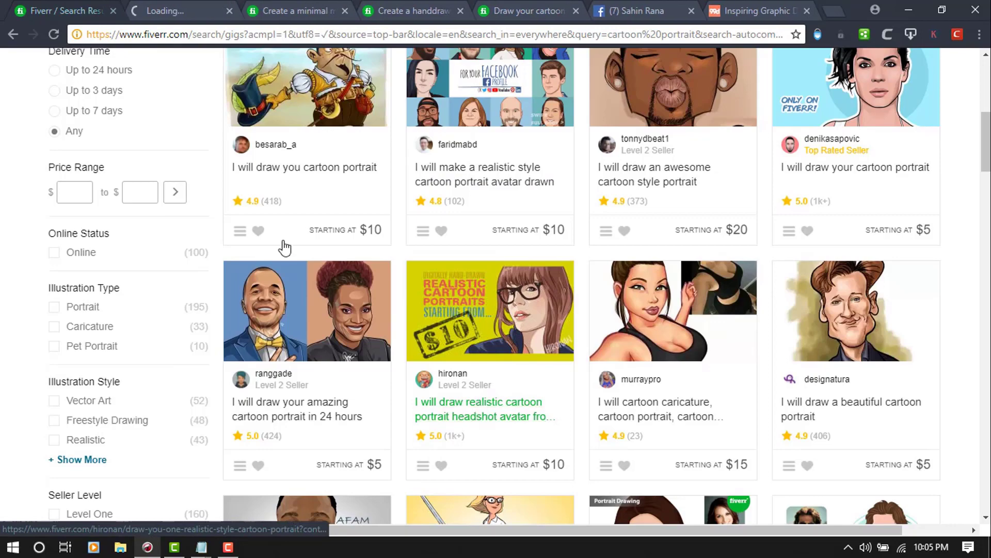
left_click(181, 10)
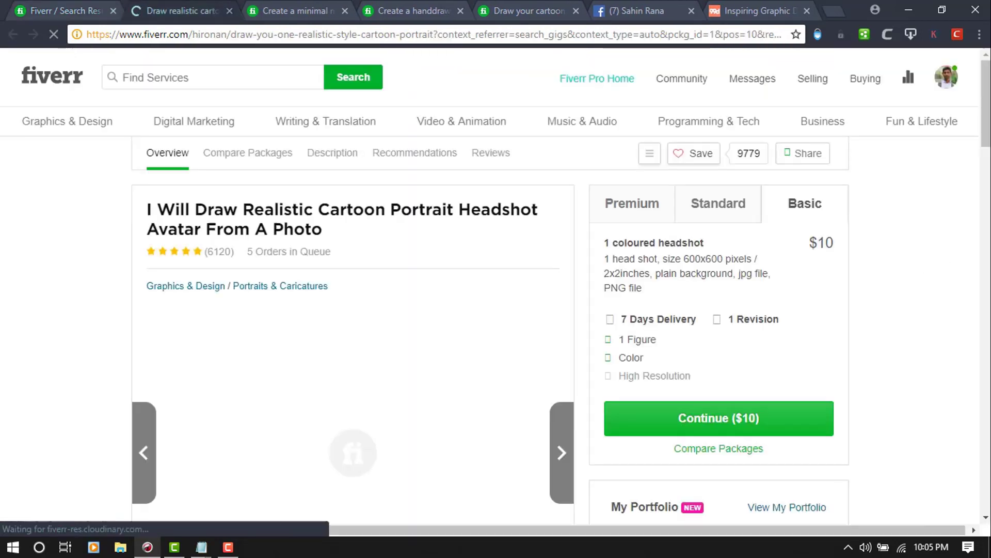
scroll(353, 309, "down", 20)
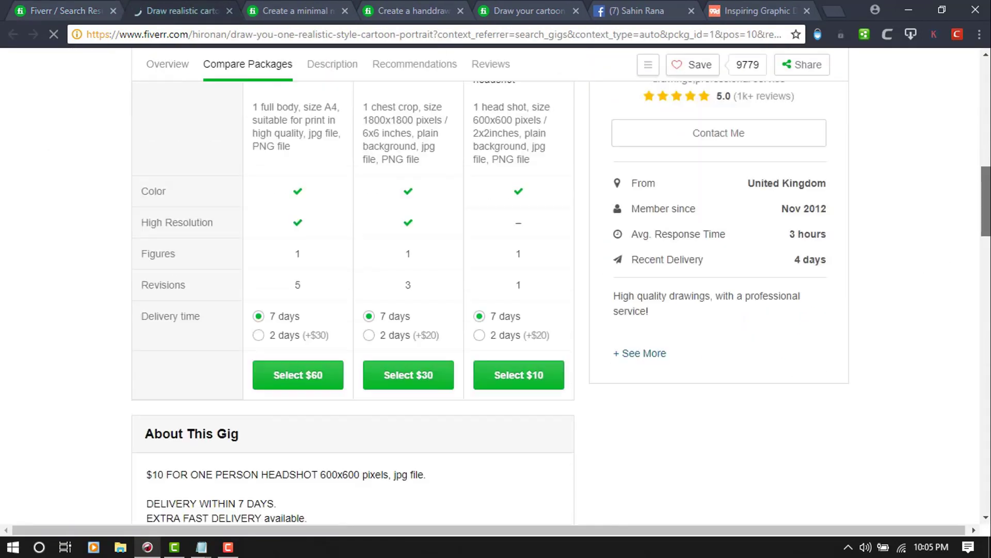
scroll(353, 309, "up", 20)
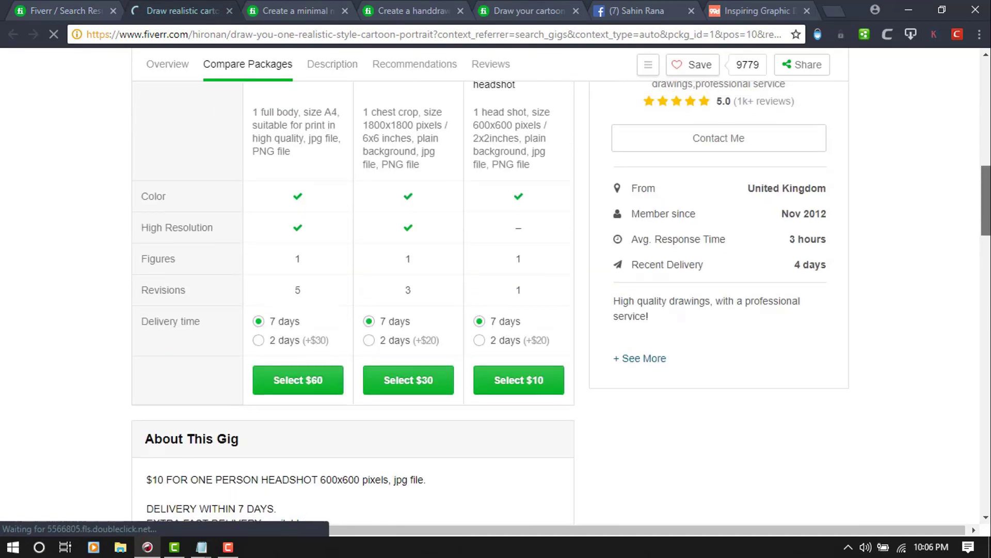
key("ctrl+w")
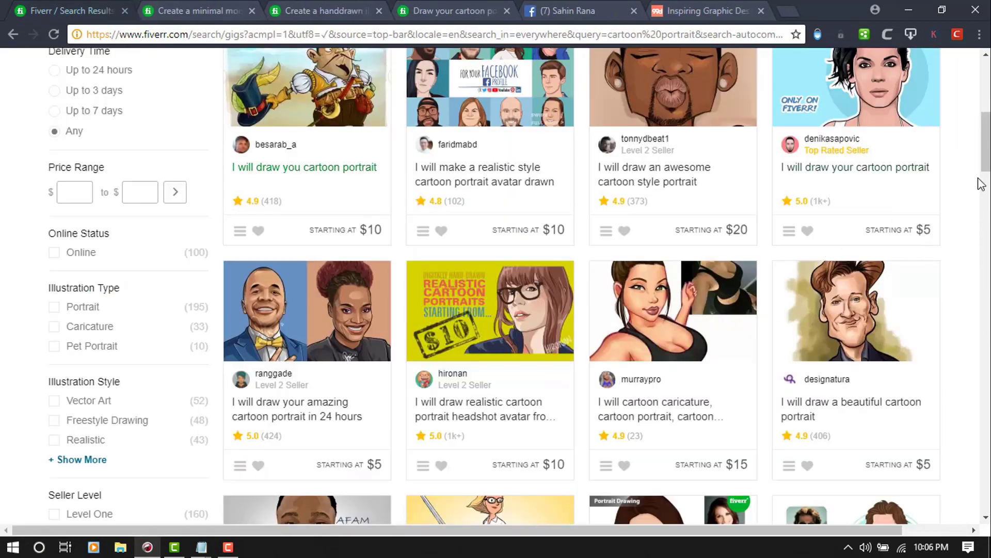
Open the "I will draw amazing cartoon portrait" gig from the results, review its packages and description, and close it.
scroll(496, 284, "up", 5)
scroll(496, 284, "up", 2)
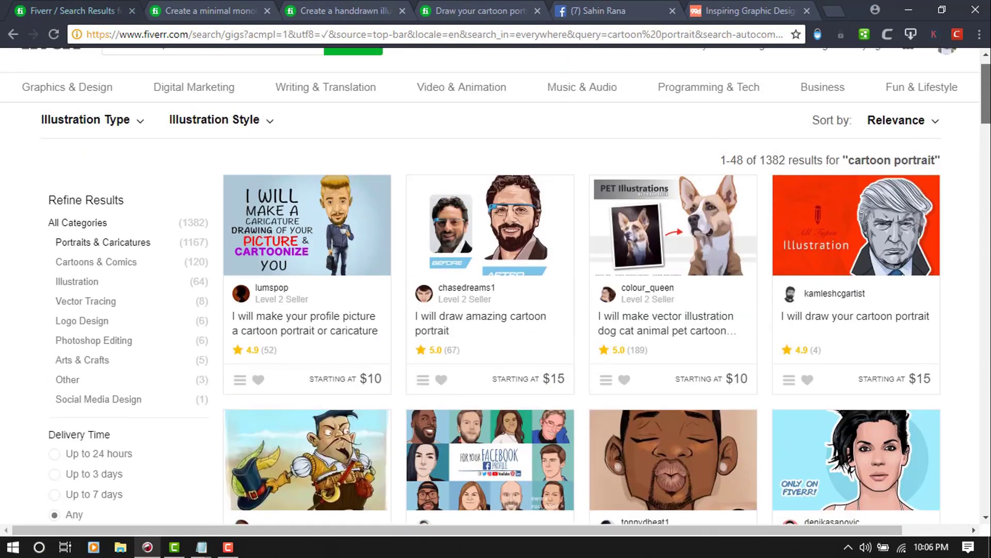
middle_click(464, 316)
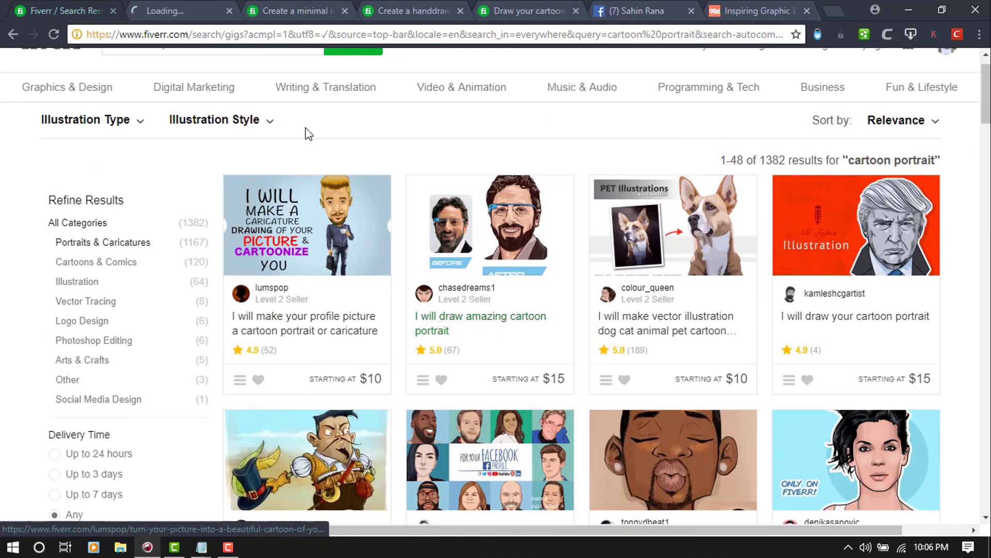
left_click(209, 6)
scroll(976, 171, "down", 6)
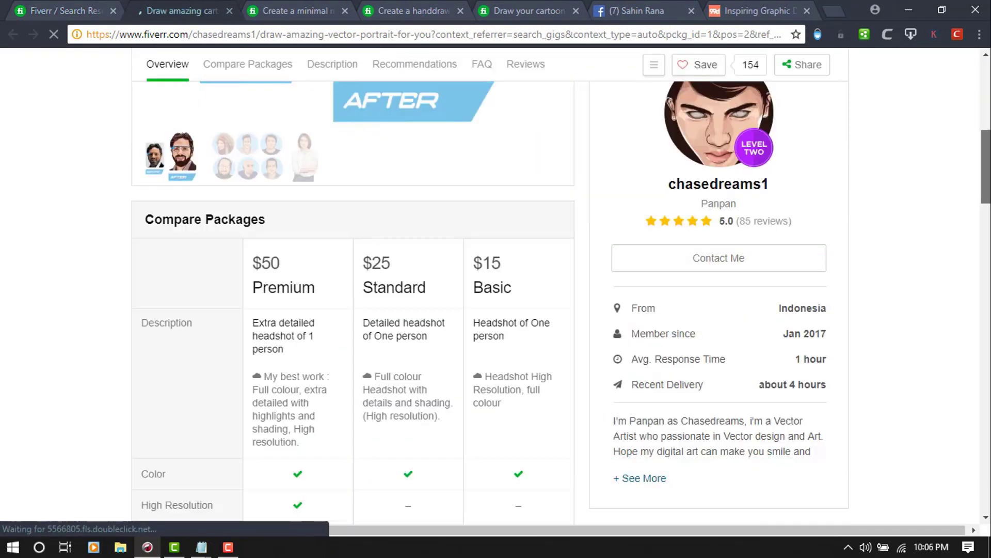
scroll(726, 281, "down", 10)
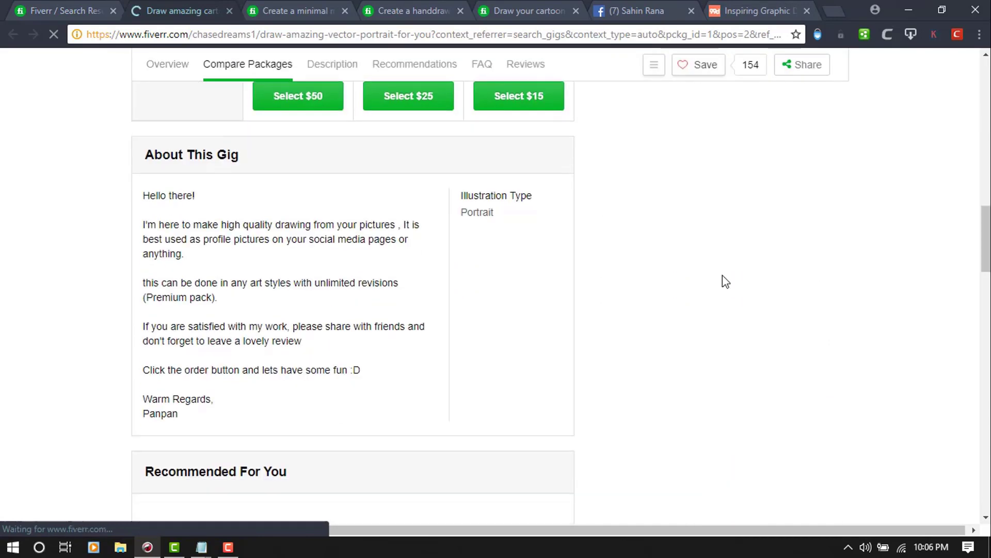
left_click_drag(980, 121, 980, 269)
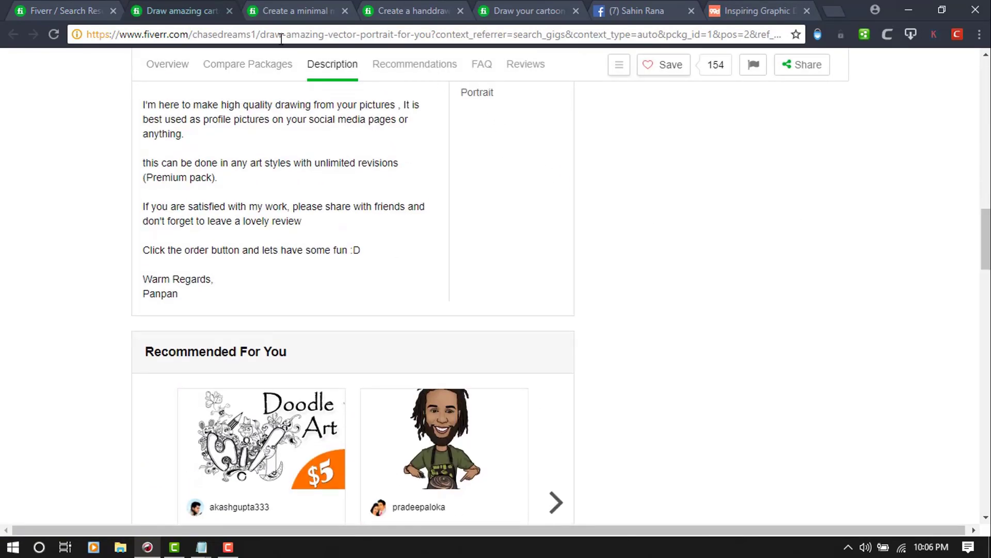
left_click(229, 10)
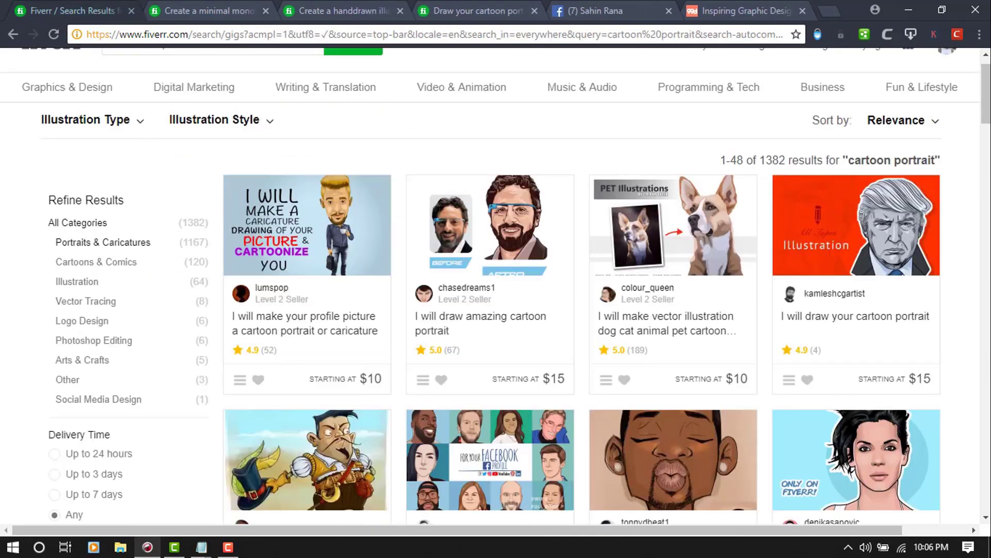
Open the "I will draw cartoon portrait avatar" gig further down the results and review its description, packages and title.
scroll(155, 126, "down", 8)
scroll(913, 244, "down", 8)
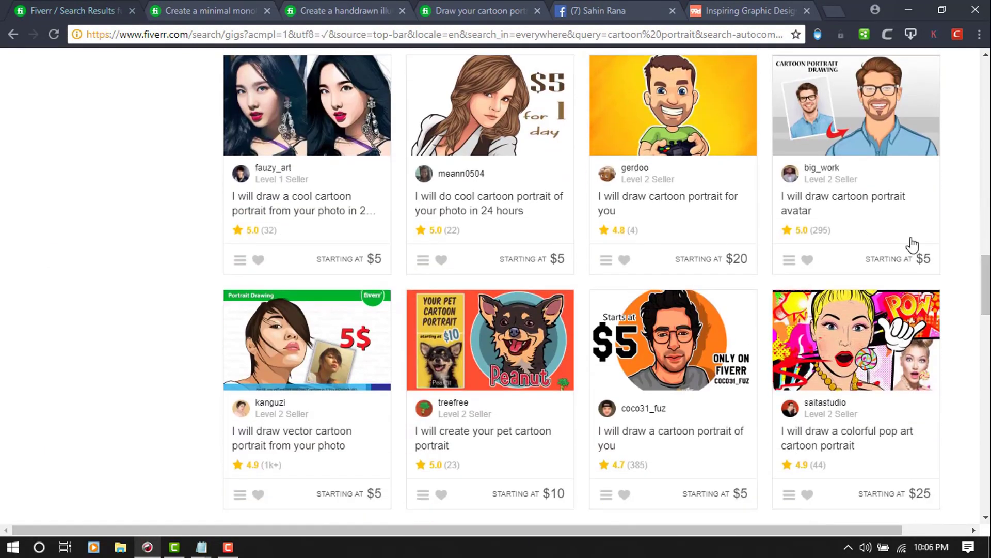
middle_click(832, 210)
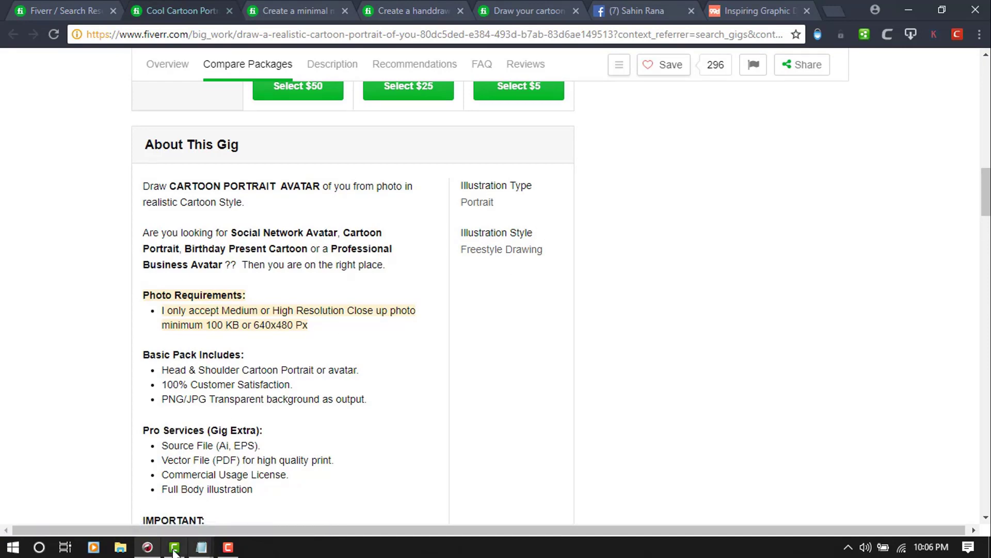
scroll(353, 302, "up", 10)
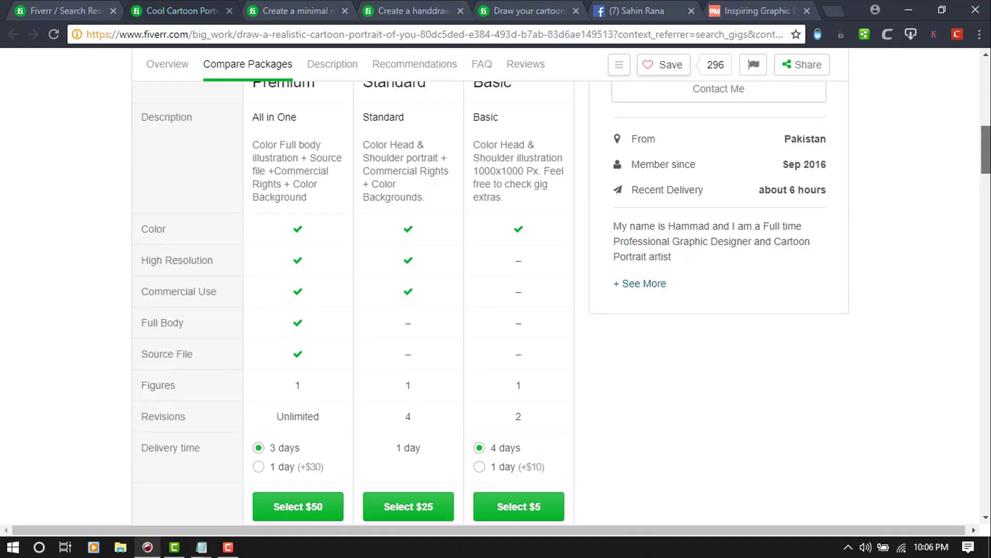
scroll(353, 302, "up", 3)
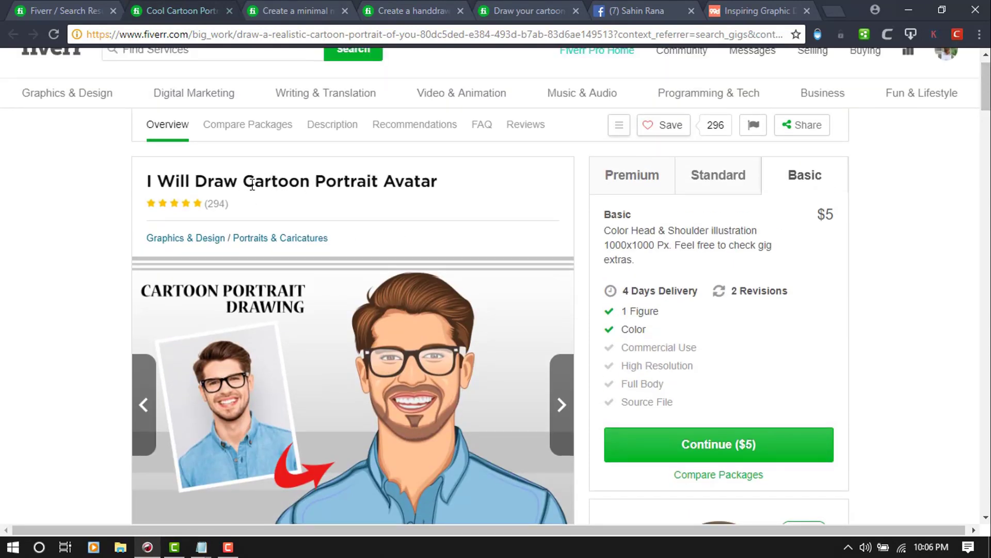
Return to the draft titles in Notepad and end the title "make a detailed cartoon portrait illustration" with a period.
left_click(920, 7)
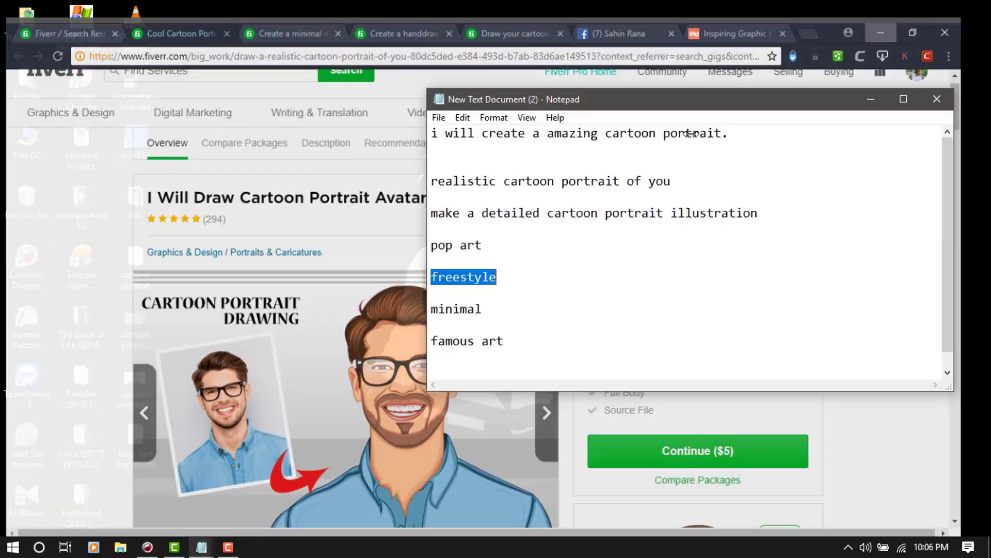
left_click(548, 260)
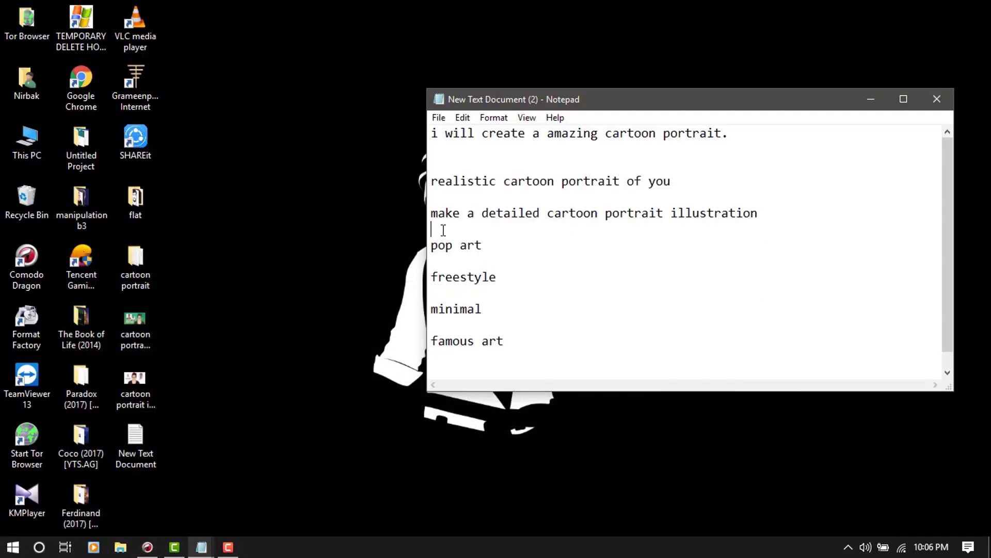
left_click_drag(443, 230, 435, 217)
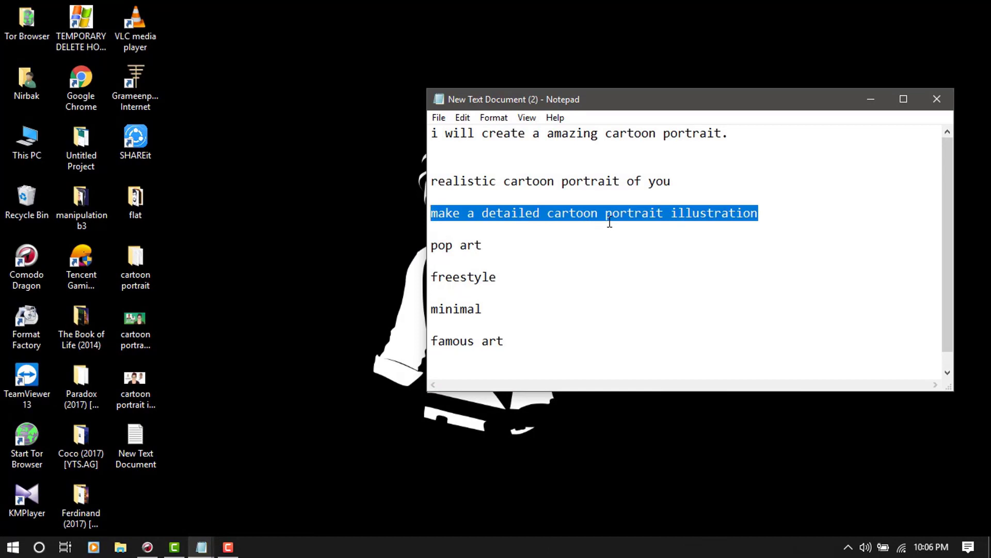
left_click(796, 198)
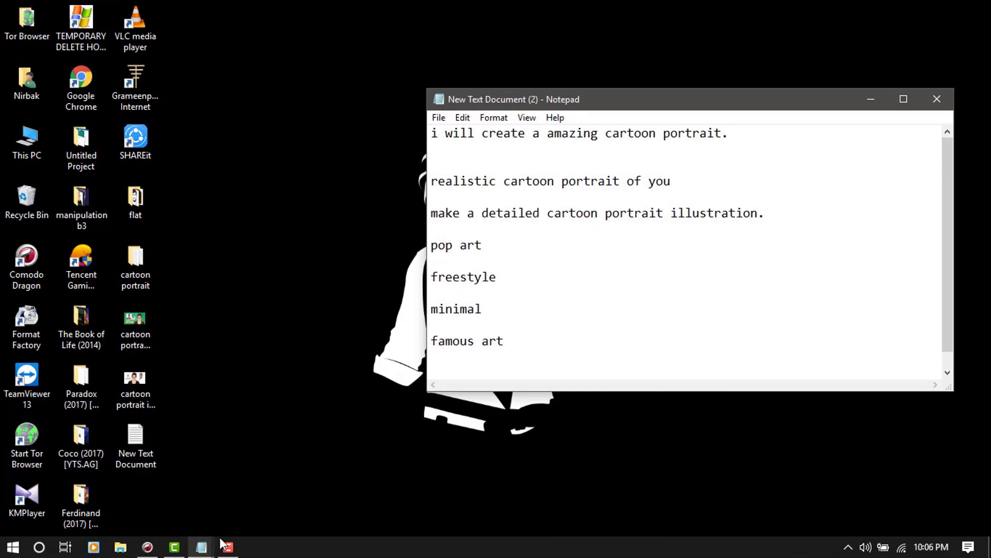
Examine the draft by highlighting the style keywords, the "amazing cartoon" wording, "make a detailed", "detailed" and the whole text.
left_click_drag(543, 345, 459, 218)
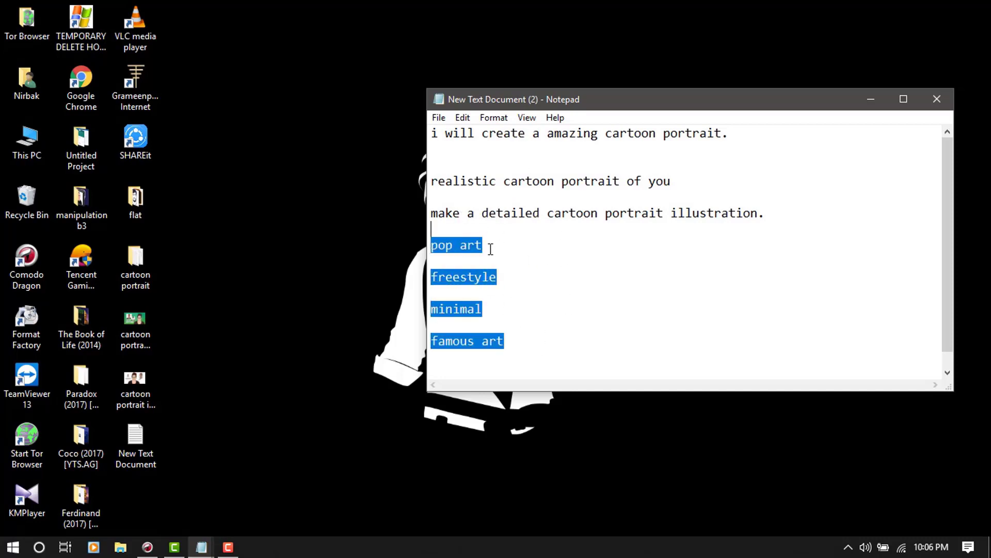
left_click(508, 268)
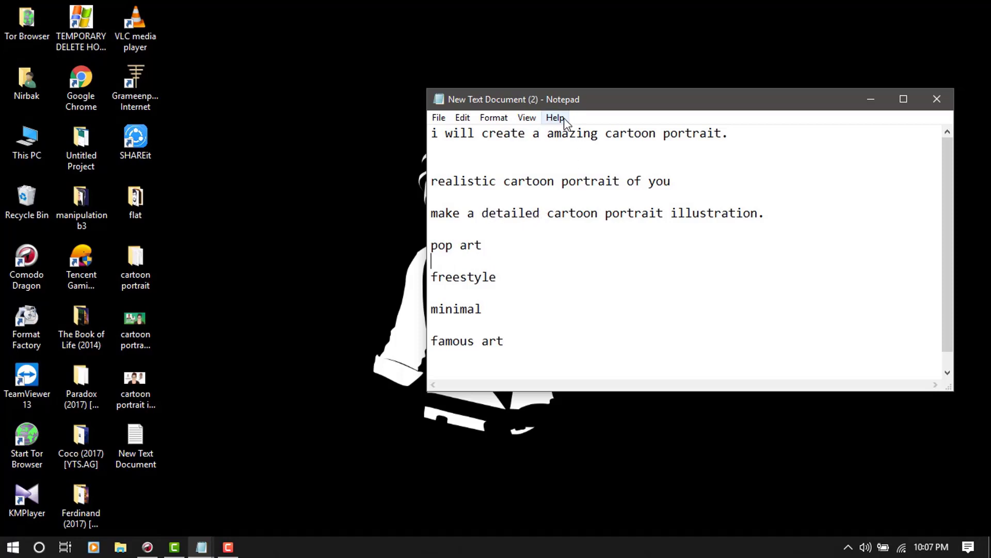
left_click_drag(554, 133, 622, 133)
left_click(565, 262)
left_click_drag(432, 213, 520, 213)
left_click(601, 226)
left_click_drag(486, 218, 547, 215)
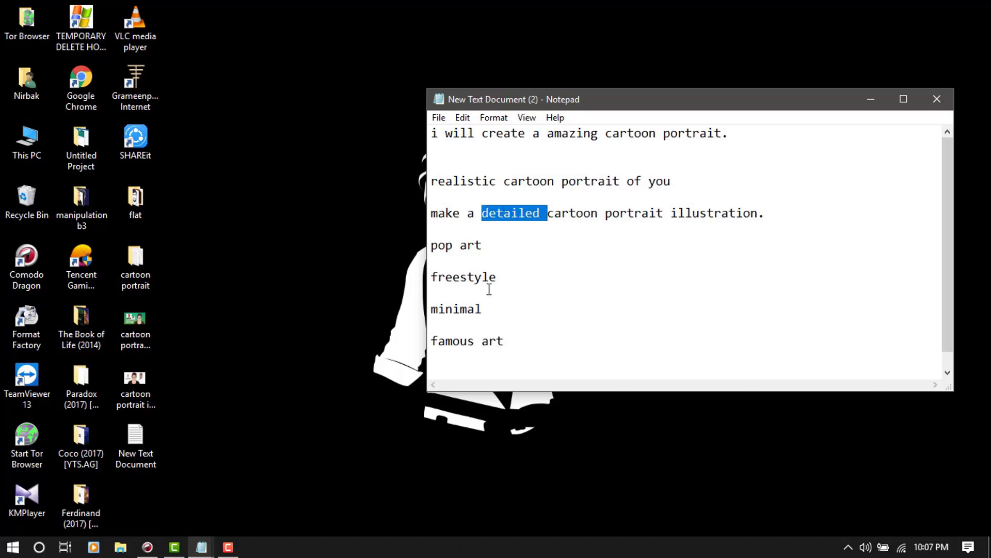
left_click(513, 289)
left_click_drag(531, 339, 437, 137)
left_click(657, 321)
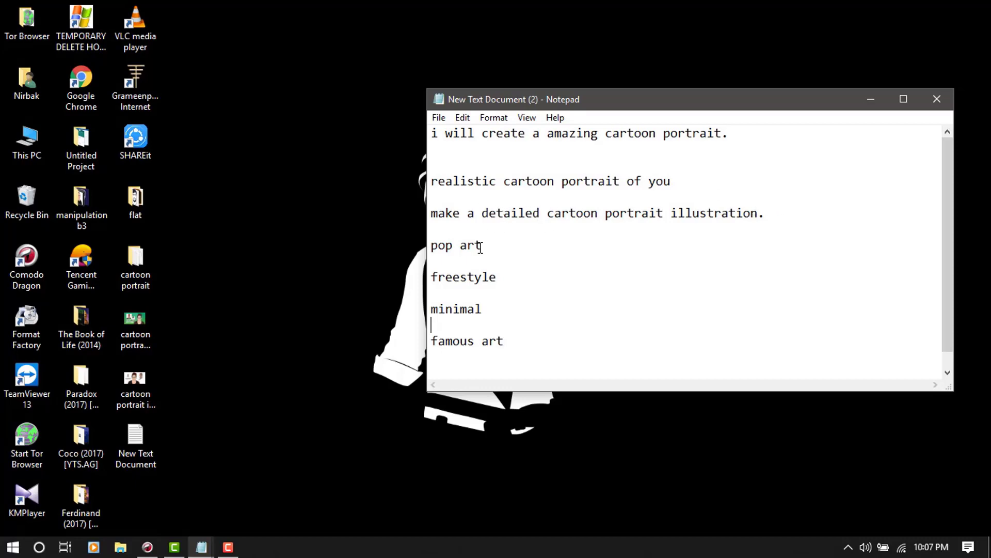
Switch to the browser and go back to the beginning of the cartoon portrait search results.
left_click(147, 547)
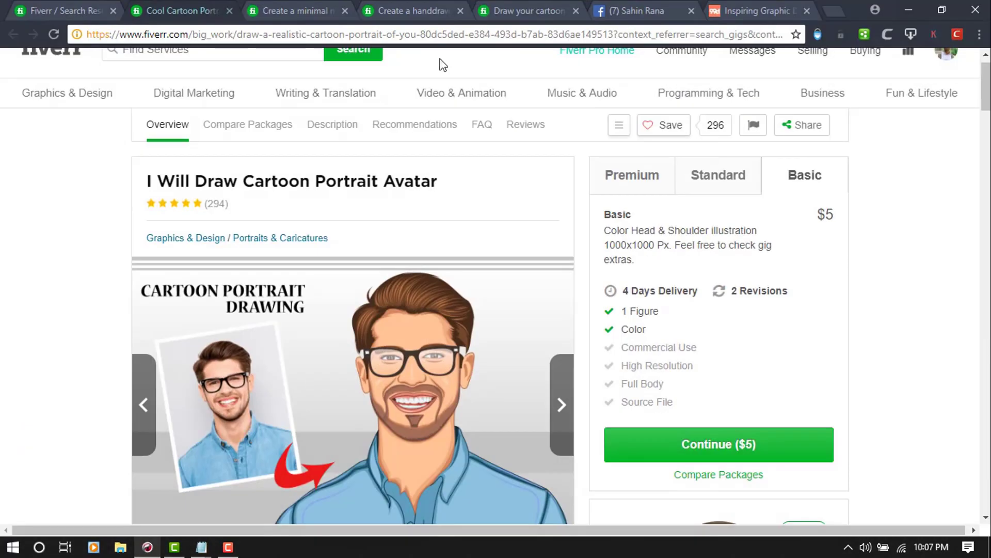
left_click(51, 8)
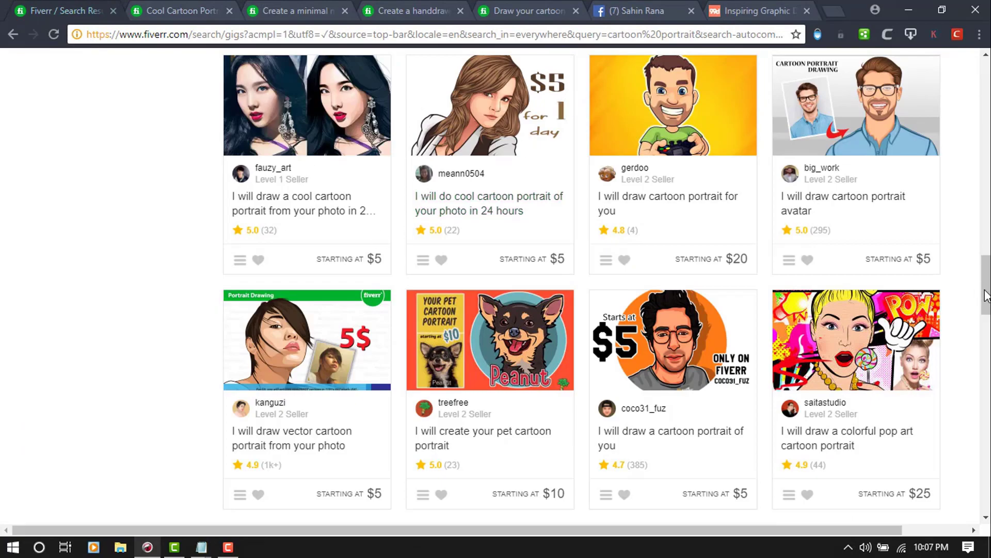
left_click_drag(986, 295, 966, 101)
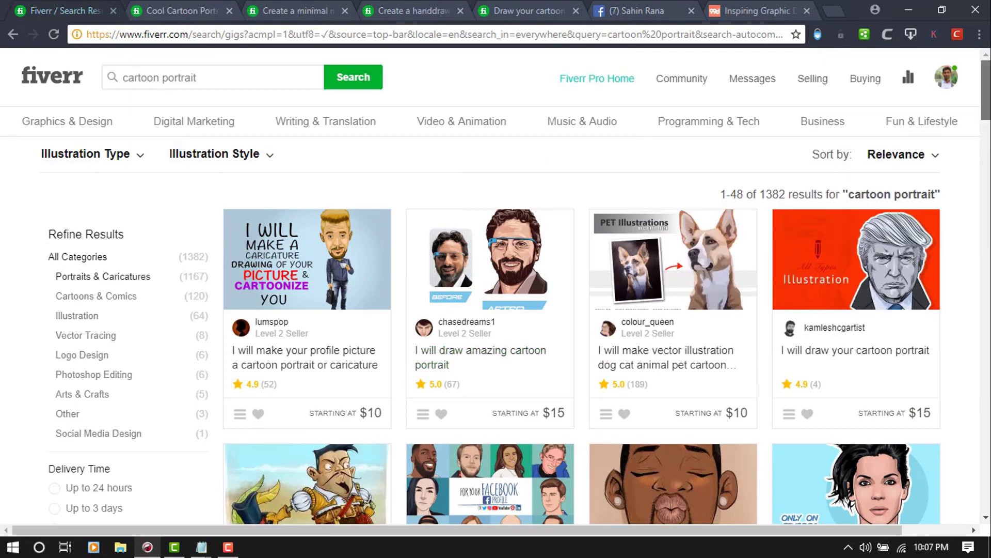
Examine the cartoon portrait search results for gig thumbnails, titles and starting prices, and return to the beginning of the list.
scroll(495, 285, "down", 10)
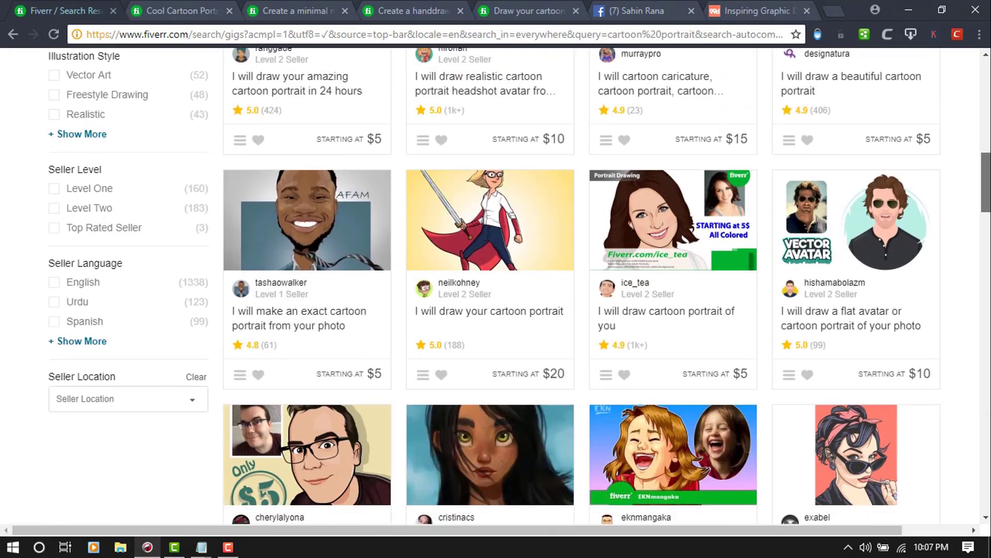
scroll(496, 286, "down", 9)
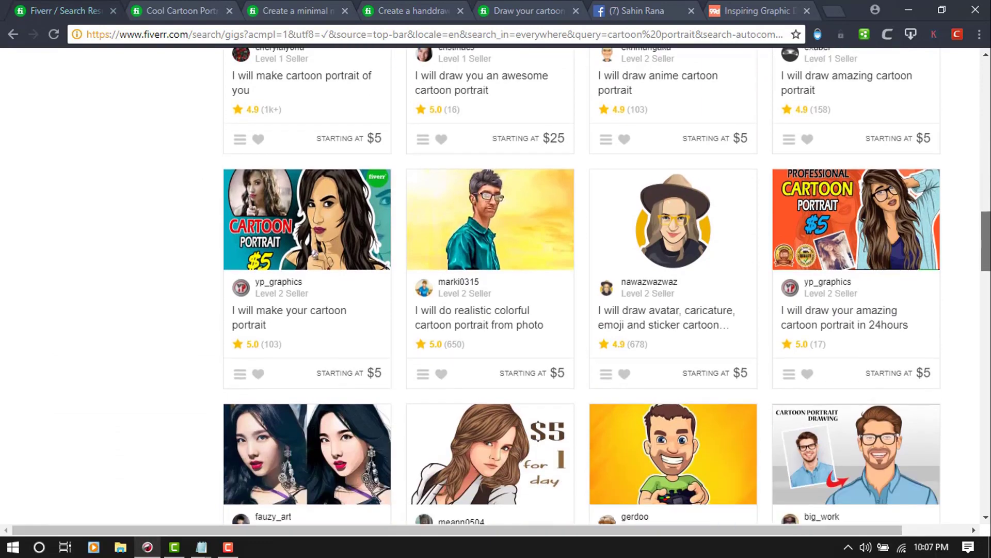
scroll(496, 286, "down", 9)
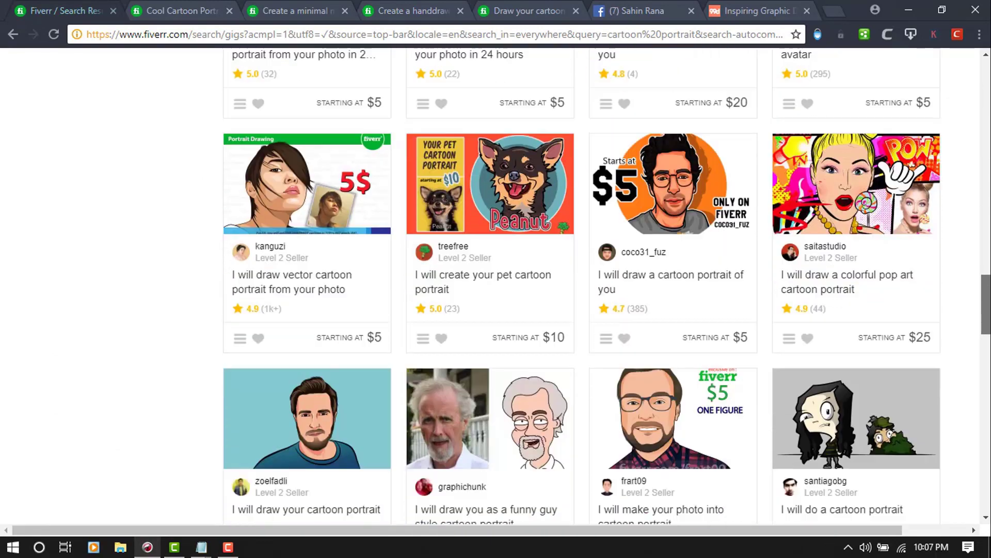
scroll(496, 285, "down", 4)
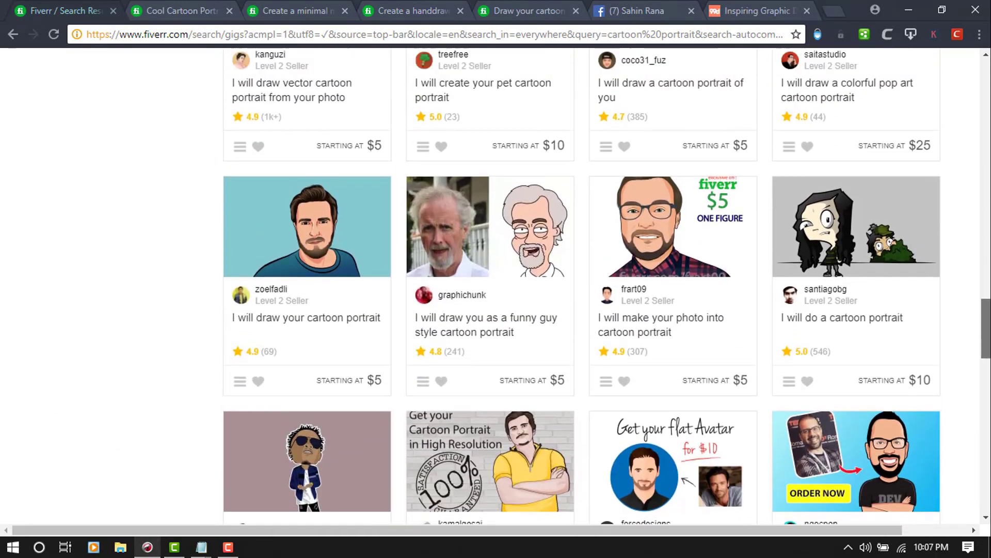
scroll(496, 285, "up", 9)
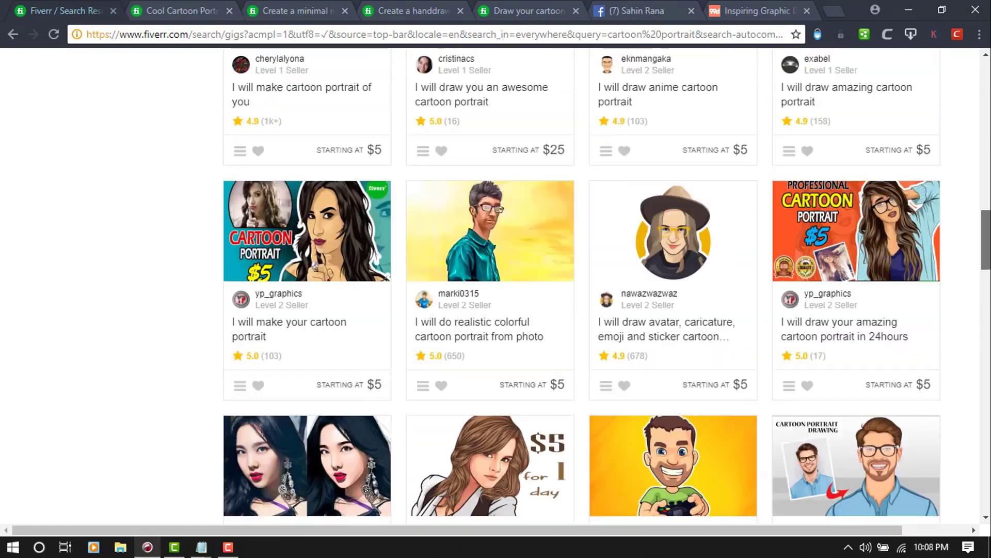
scroll(461, 212, "up", 15)
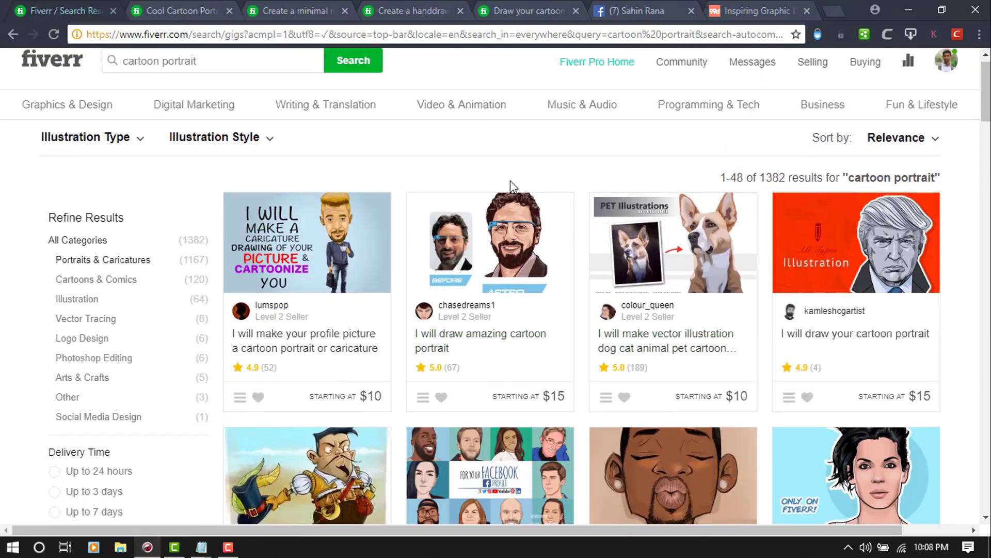
Minimize the browser and view the desktop images cartoon portrait ASDFA.jpg and cartoon portrait illustration.jpg in Picasa Photo Viewer, closing each one.
left_click(908, 10)
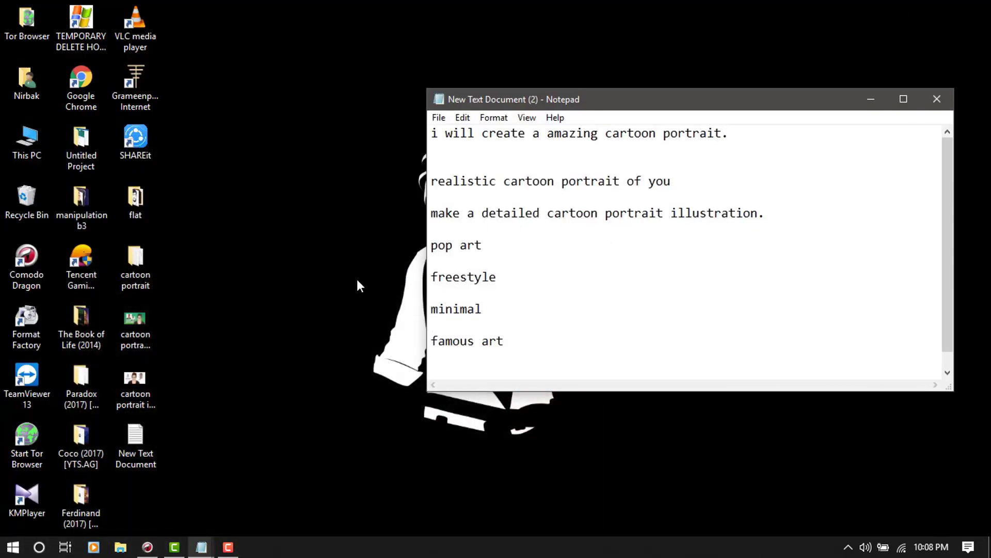
double_click(137, 314)
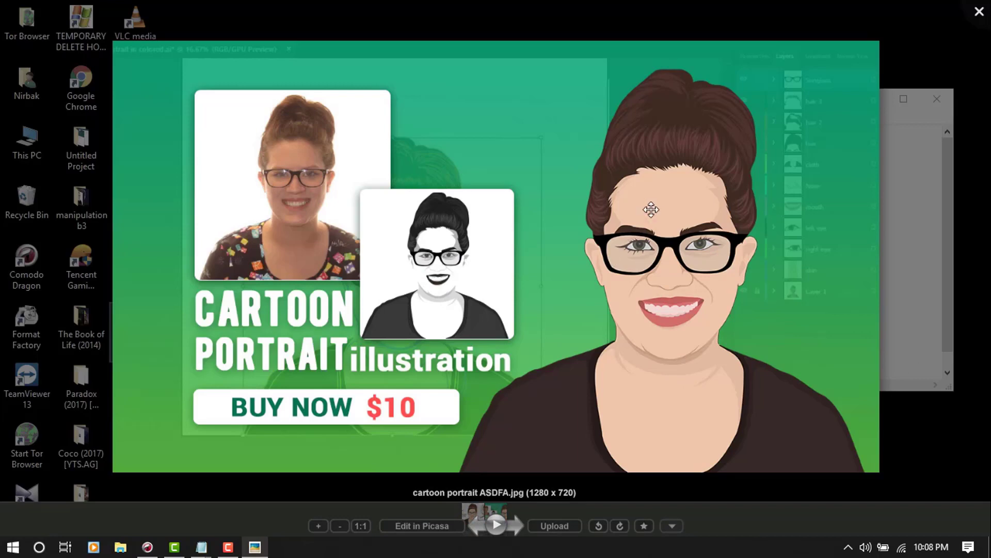
left_click(982, 9)
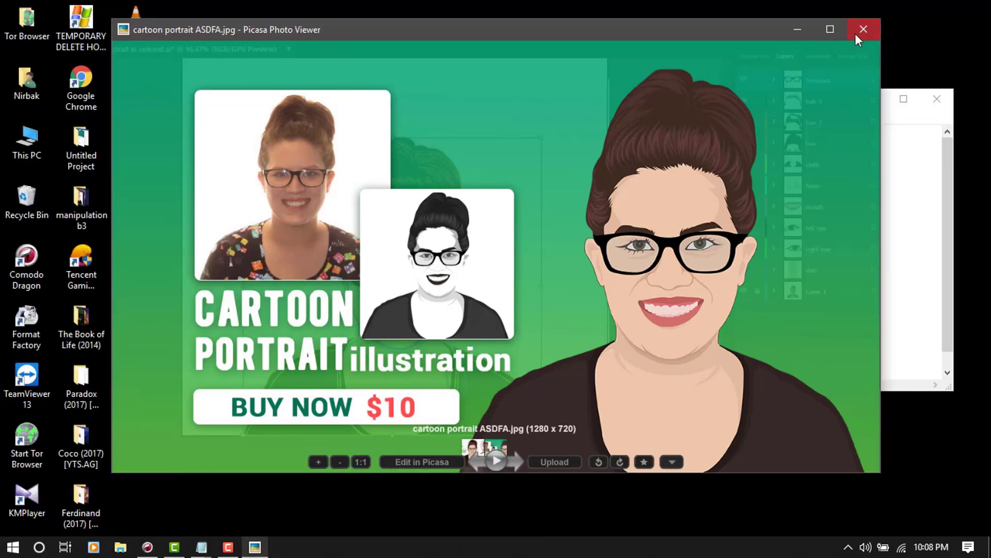
left_click(863, 30)
double_click(129, 382)
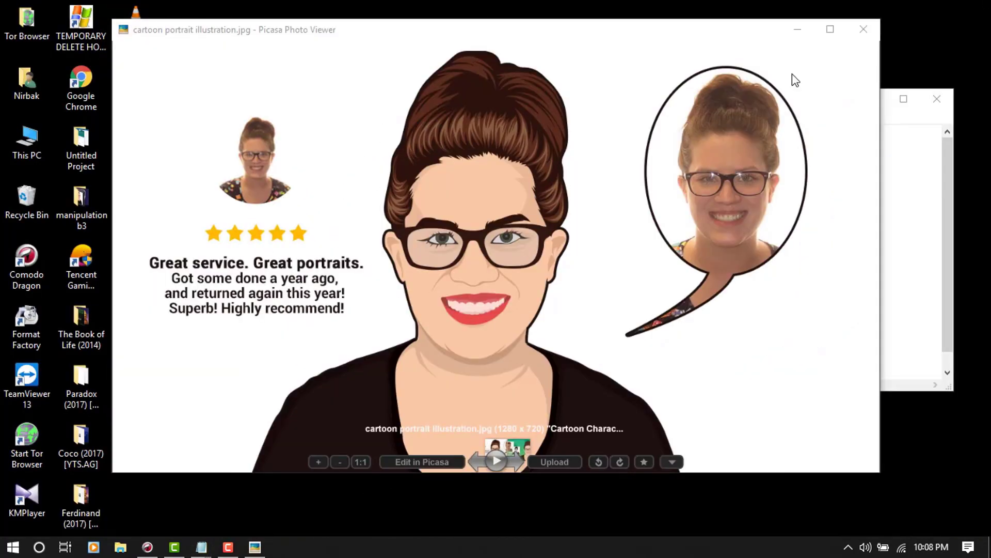
left_click(864, 29)
Reopen cartoon portrait ASDFA.jpg and cartoon portrait illustration.jpg one after the other to compare the two gig images.
double_click(132, 315)
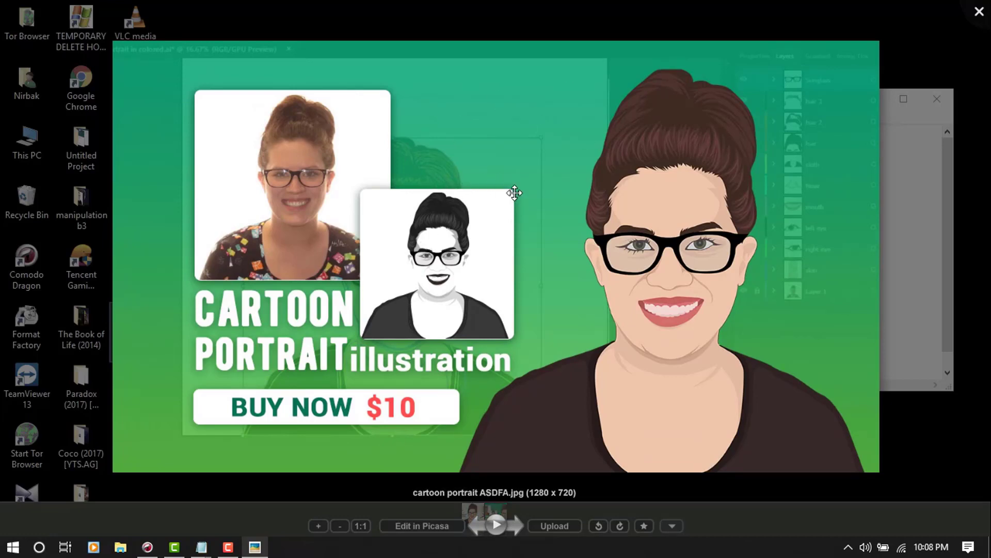
left_click(979, 11)
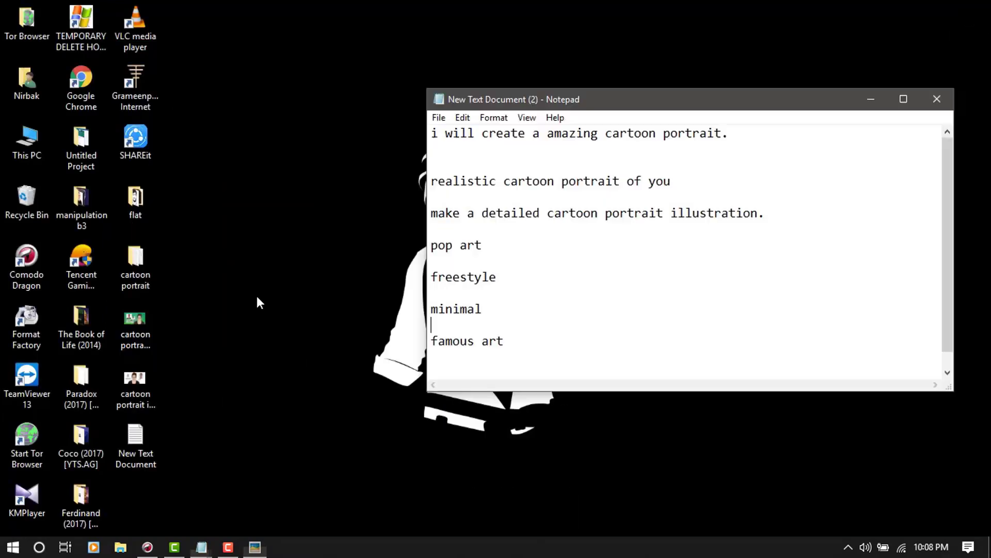
double_click(148, 381)
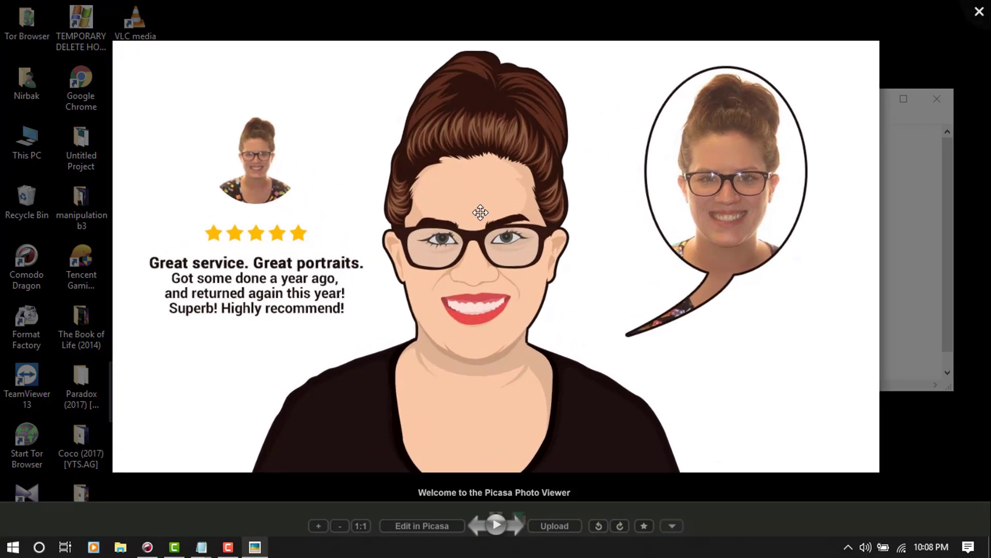